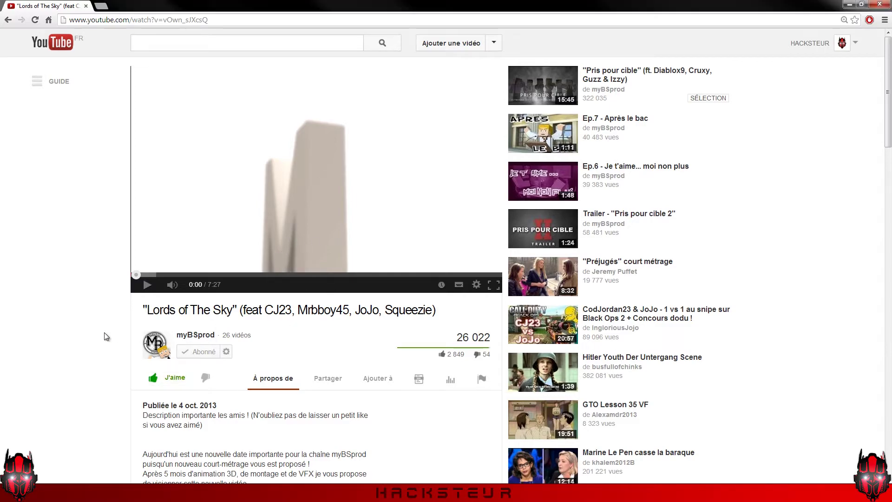
# - Scroll up and down through the YouTube tutorial page
pyautogui.scroll(-3, 106, 336)
pyautogui.scroll(-2, 106, 337)
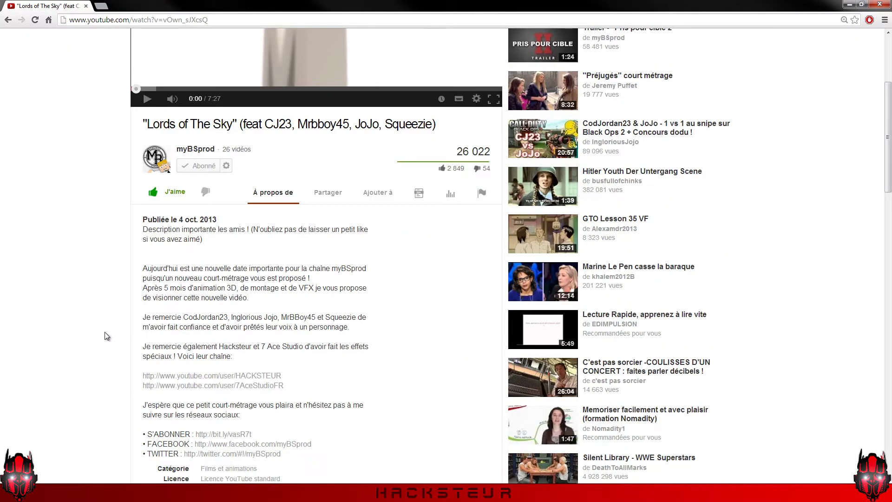
pyautogui.scroll(-2, 105, 336)
pyautogui.scroll(4, 107, 335)
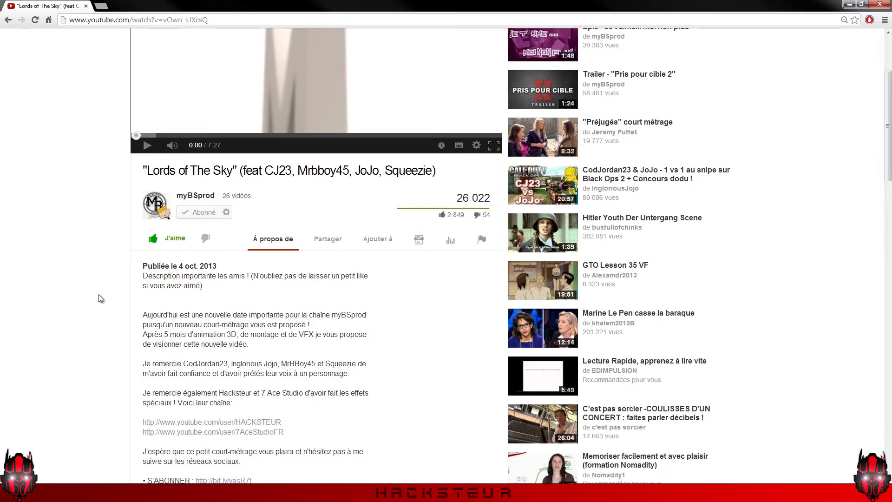
pyautogui.scroll(1, 100, 285)
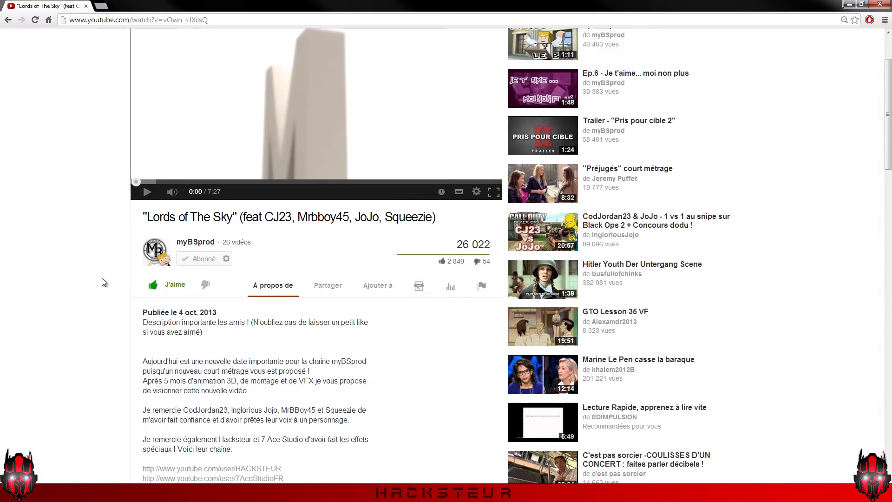
pyautogui.scroll(1, 159, 259)
pyautogui.scroll(1, 159, 259)
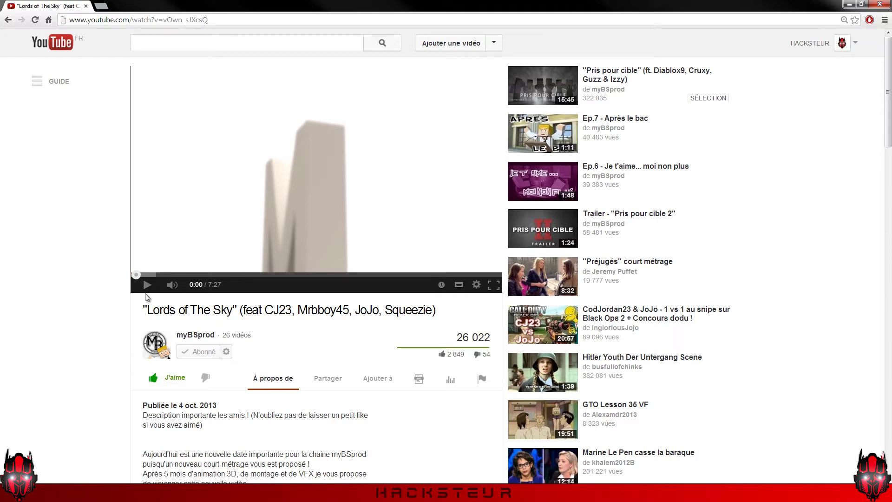
pyautogui.scroll(-1, 147, 297)
pyautogui.scroll(-2, 147, 297)
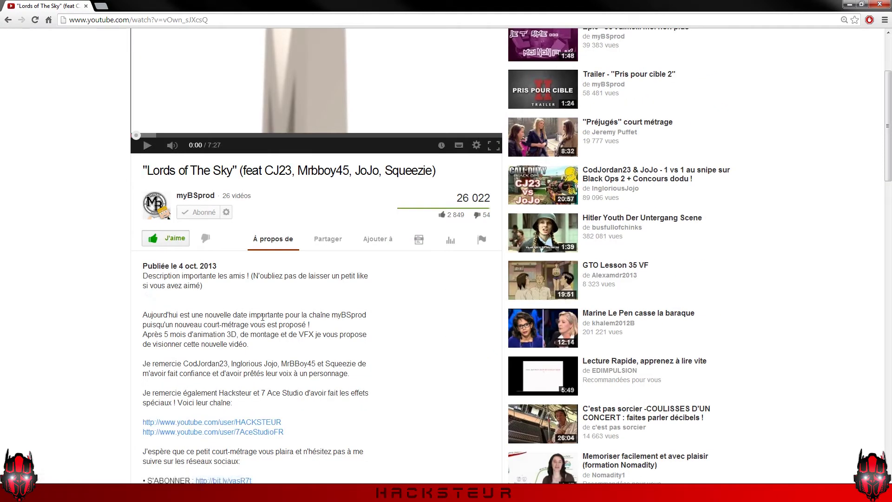
pyautogui.scroll(-1, 331, 369)
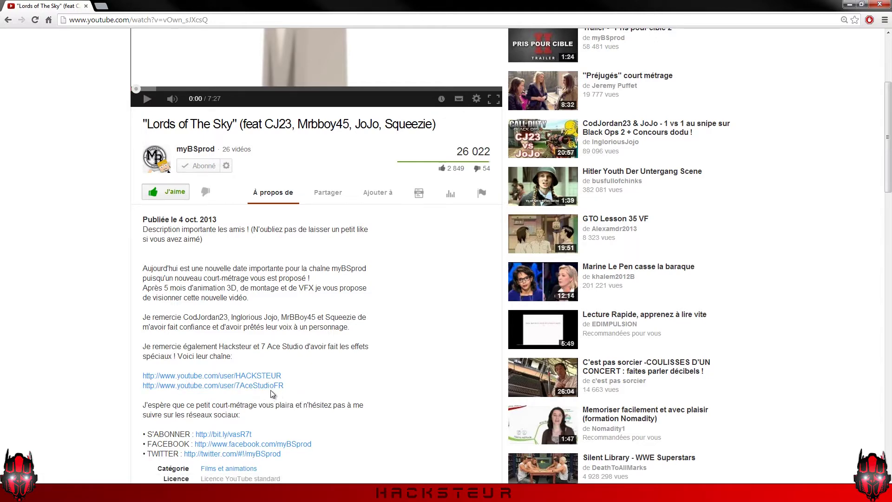
pyautogui.scroll(-1, 122, 388)
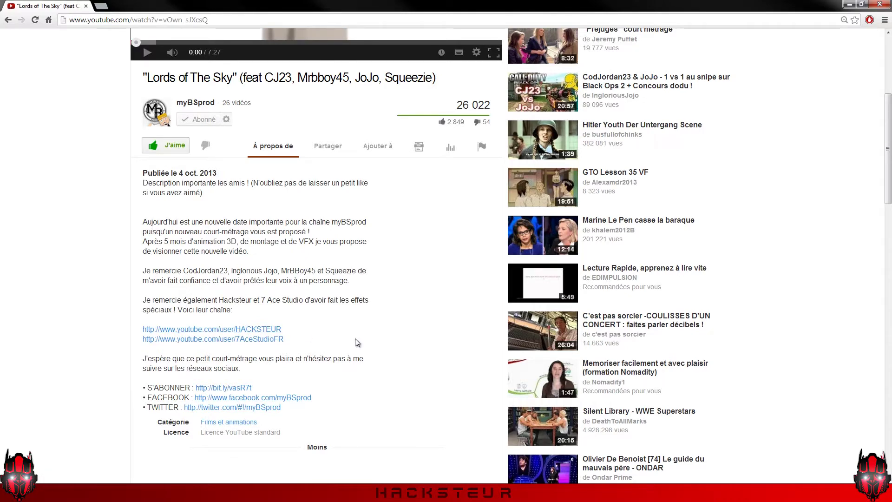
pyautogui.scroll(2, 343, 367)
pyautogui.scroll(1, 342, 373)
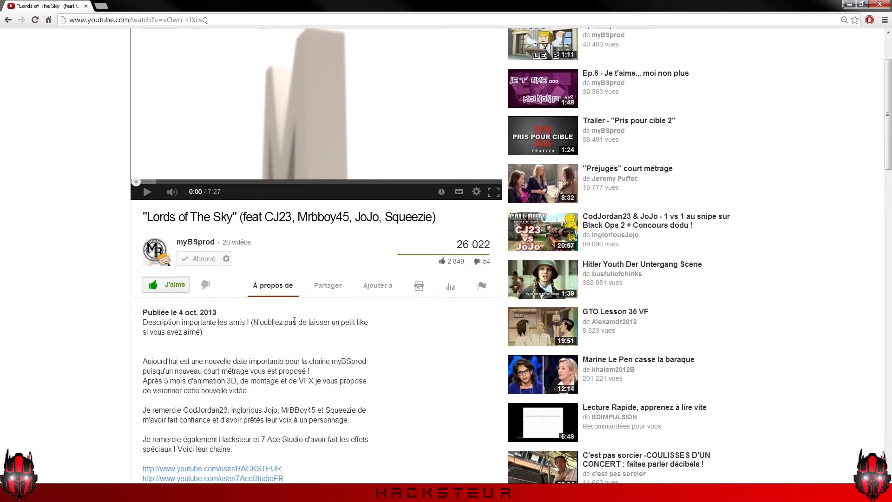
pyautogui.scroll(2, 294, 320)
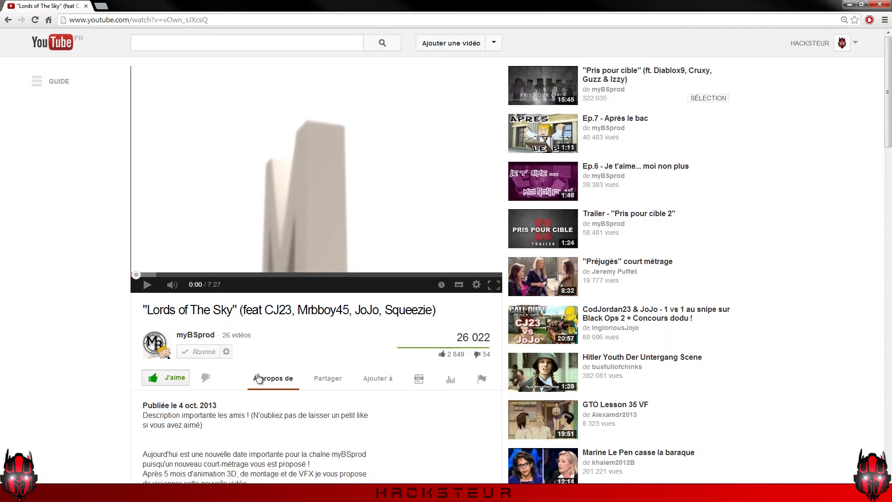
pyautogui.scroll(-1, 259, 378)
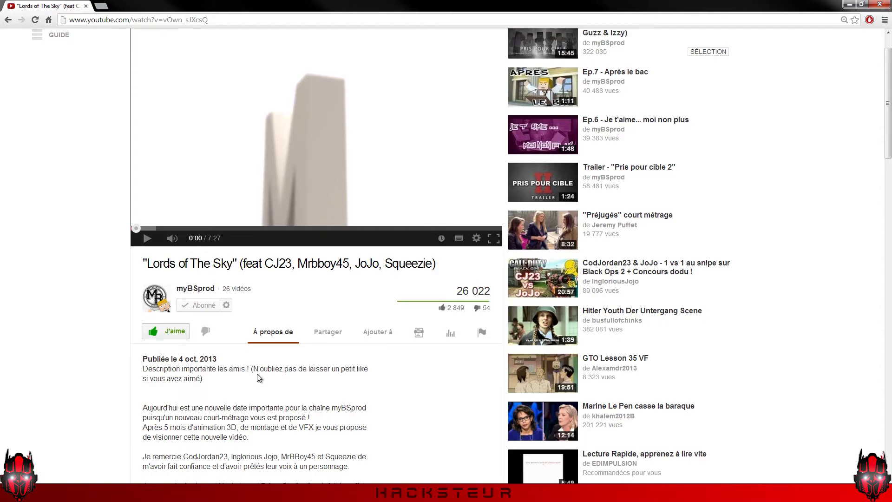
pyautogui.scroll(-2, 258, 374)
pyautogui.scroll(-1, 258, 374)
pyautogui.scroll(-3, 258, 374)
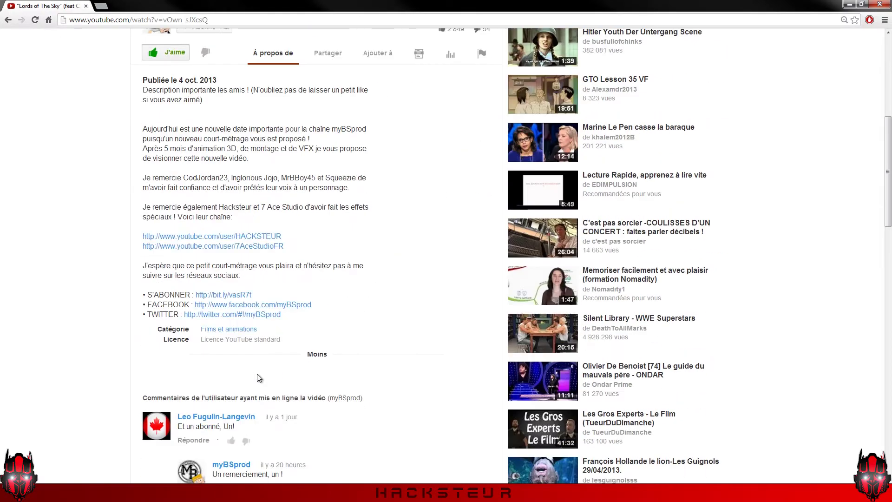
pyautogui.scroll(3, 258, 374)
pyautogui.scroll(3, 257, 373)
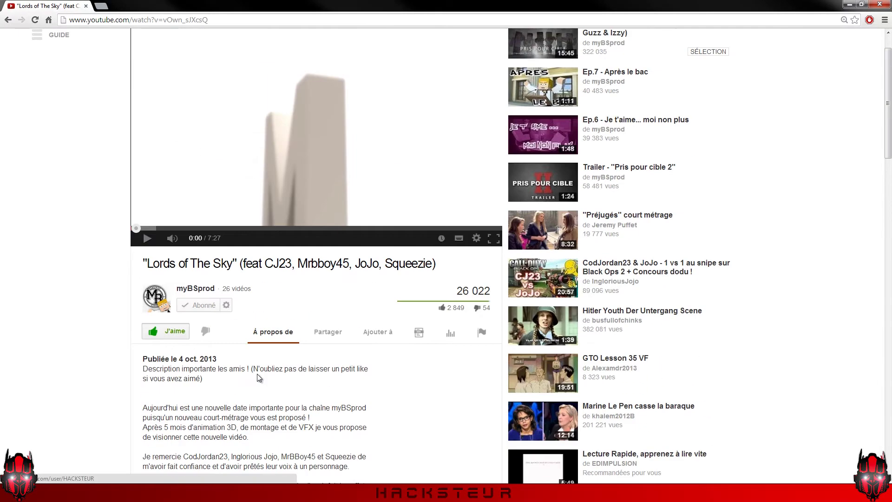
pyautogui.scroll(1, 257, 373)
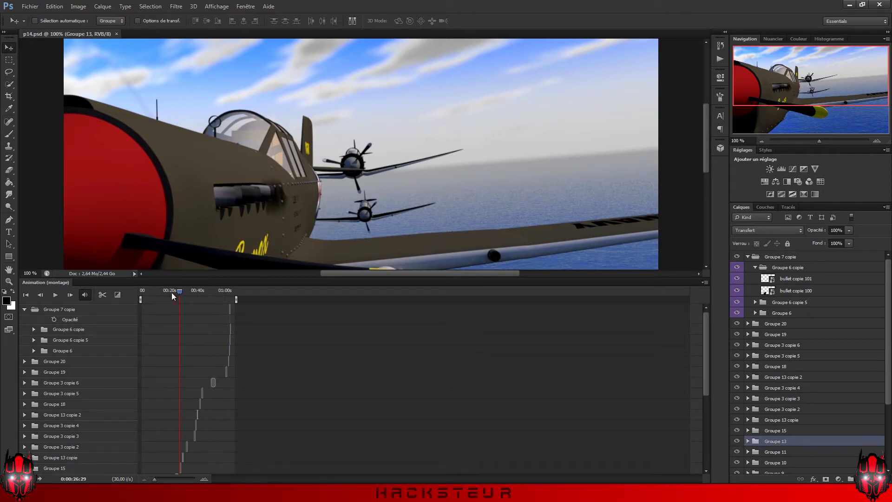
# - Rewind the p14.psd timeline to frame 0 and enlarge the canvas area above the Animation panel
pyautogui.moveTo(171, 293); pyautogui.dragTo(124, 296)
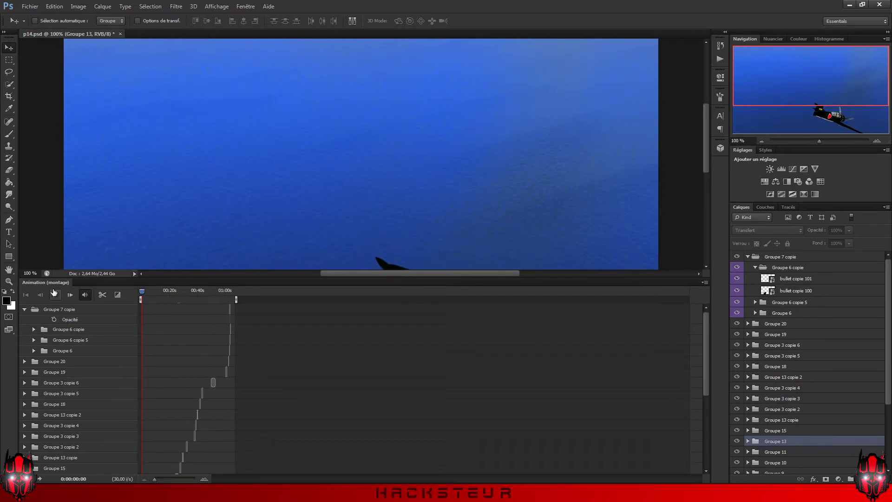
pyautogui.scroll(-2, 298, 191)
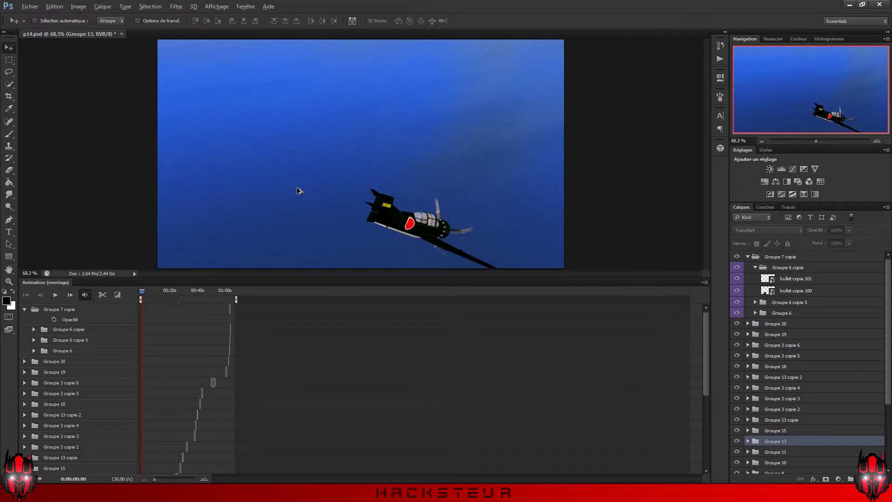
pyautogui.press('alt')
pyautogui.moveTo(233, 279)
pyautogui.mouseDown()
pyautogui.moveTo(236, 326)
pyautogui.moveTo(231, 279)
pyautogui.mouseUp()
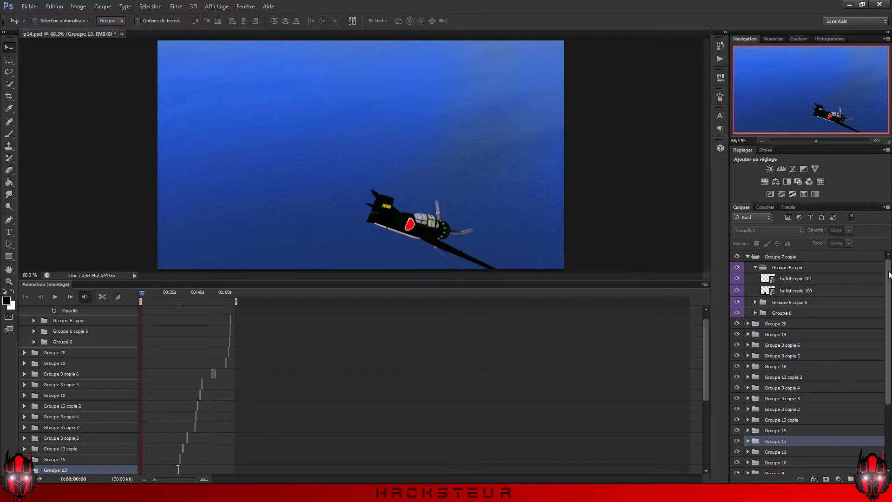
pyautogui.scroll(-3, 874, 336)
pyautogui.scroll(3, 861, 280)
pyautogui.click(747, 324)
pyautogui.click(747, 377)
pyautogui.click(755, 387)
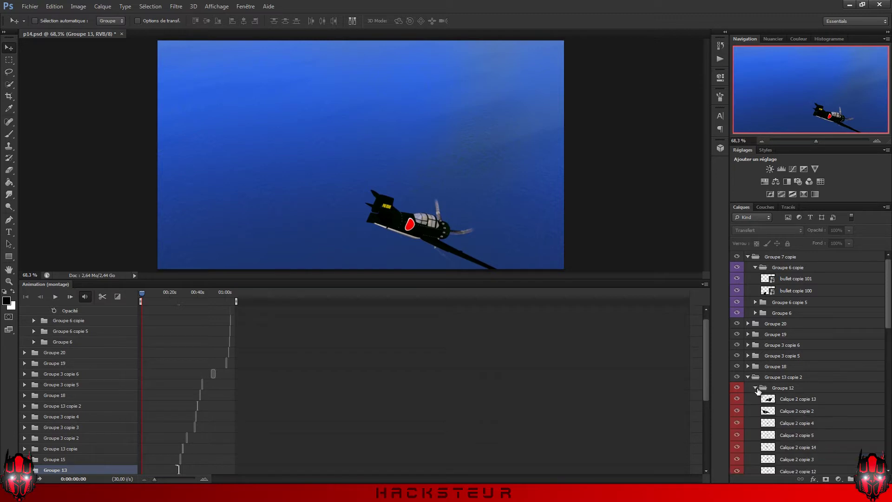
pyautogui.click(755, 388)
pyautogui.click(750, 378)
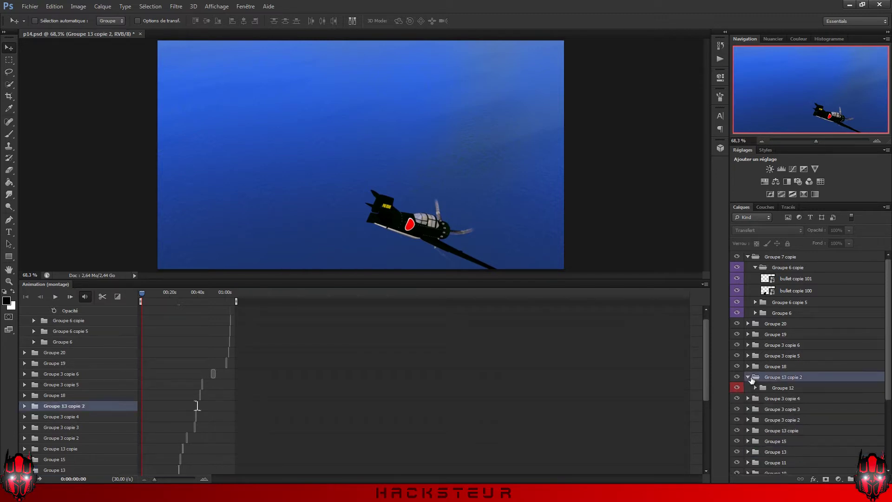
pyautogui.click(747, 377)
pyautogui.moveTo(154, 480); pyautogui.dragTo(157, 476)
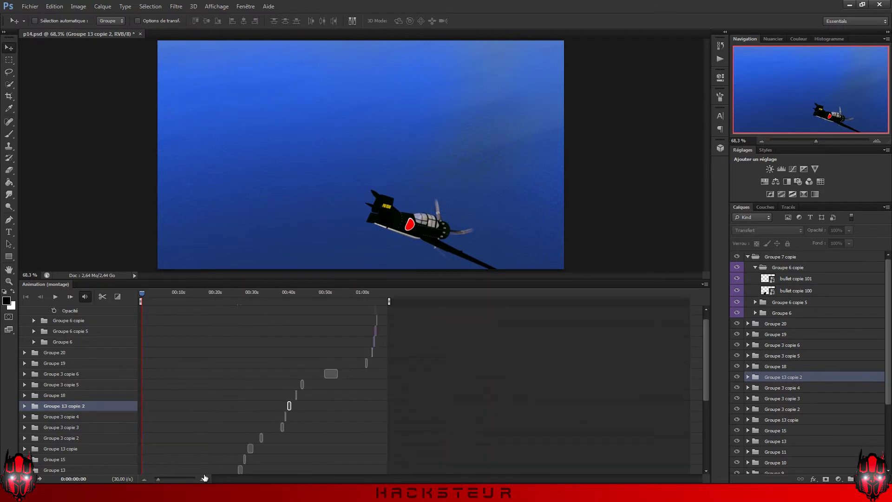
pyautogui.scroll(-3, 261, 374)
pyautogui.scroll(-3, 258, 395)
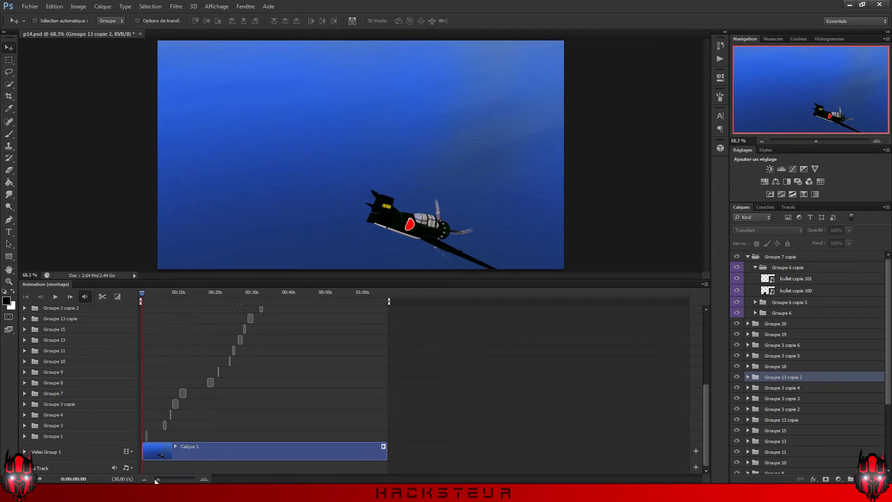
# - Zoom the timeline in and scrub the dogfight preview back and forth around 0:00:01:08
pyautogui.moveTo(156, 480); pyautogui.dragTo(162, 478)
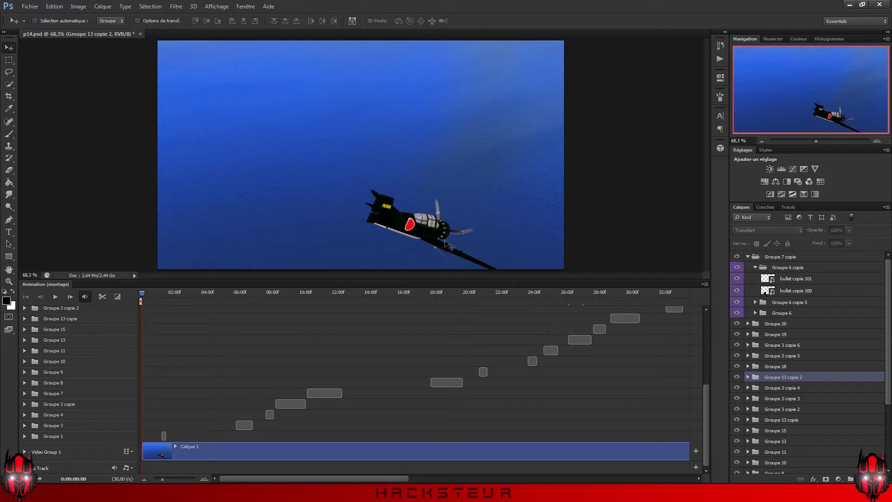
pyautogui.moveTo(143, 293); pyautogui.dragTo(153, 298)
pyautogui.moveTo(158, 298); pyautogui.dragTo(164, 294)
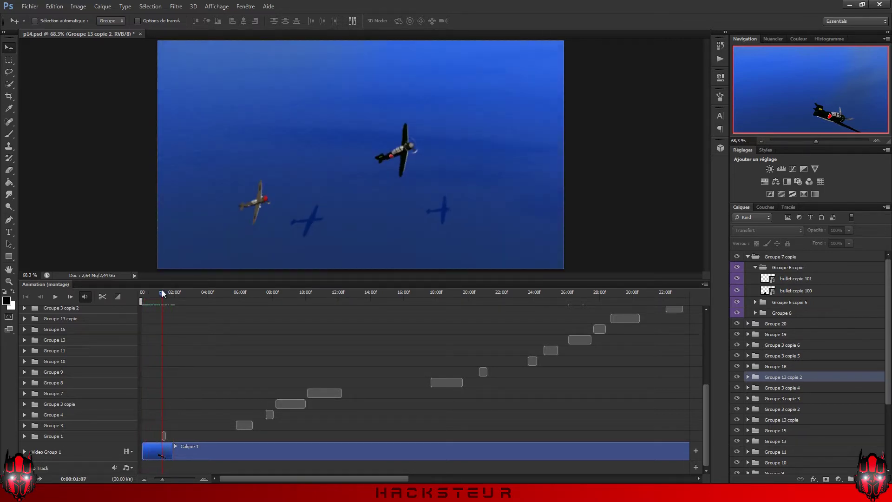
pyautogui.moveTo(163, 294)
pyautogui.mouseDown()
pyautogui.moveTo(255, 277)
pyautogui.moveTo(158, 303)
pyautogui.mouseUp()
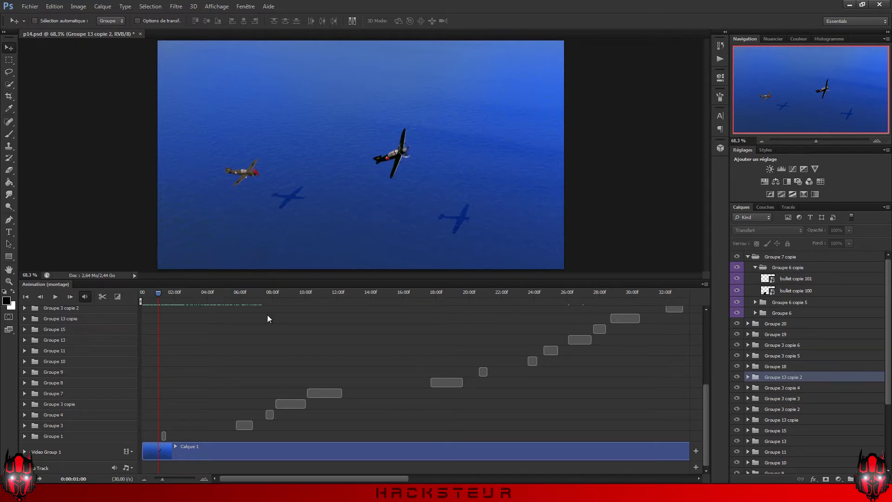
pyautogui.moveTo(156, 292)
pyautogui.mouseDown()
pyautogui.moveTo(146, 299)
pyautogui.moveTo(155, 300)
pyautogui.mouseUp()
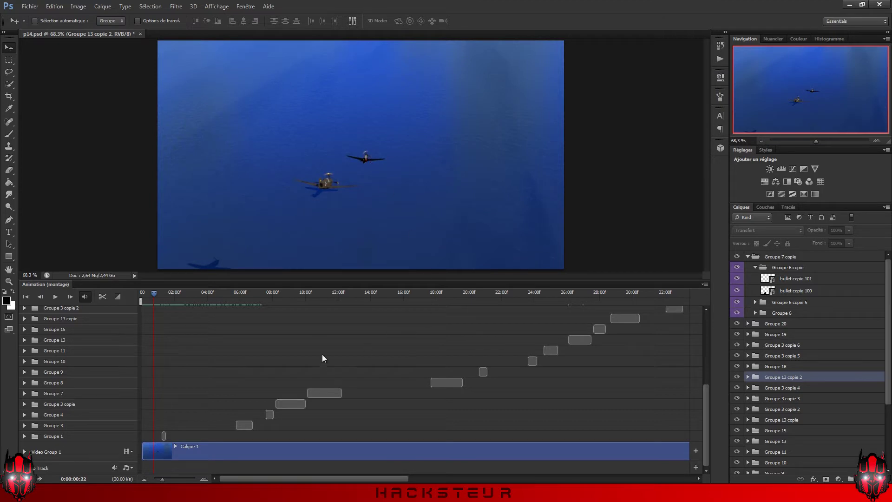
pyautogui.moveTo(153, 293)
pyautogui.mouseDown()
pyautogui.moveTo(143, 298)
pyautogui.moveTo(176, 305)
pyautogui.moveTo(148, 314)
pyautogui.moveTo(185, 319)
pyautogui.moveTo(160, 322)
pyautogui.mouseUp()
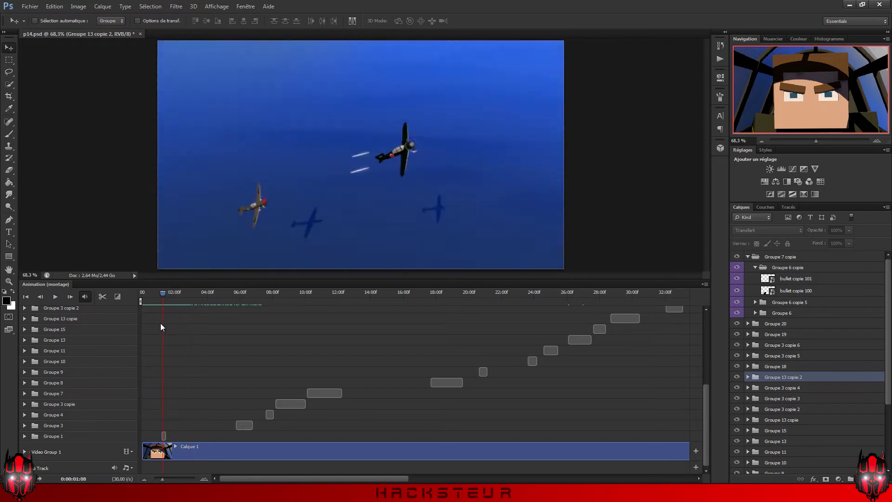
# - Expand Groupe 1 to show its bullet layers and set the preview to frame 00:26
pyautogui.click(24, 436)
pyautogui.scroll(-1, 227, 420)
pyautogui.scroll(-2, 226, 421)
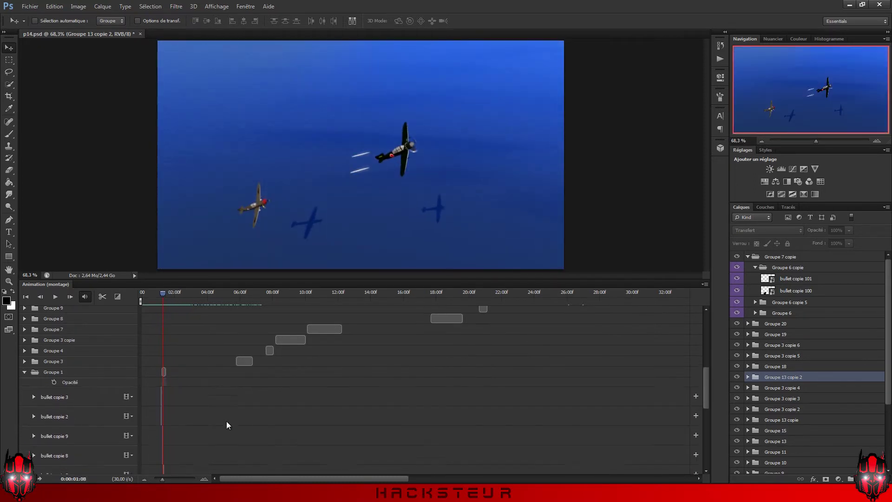
pyautogui.click(156, 296)
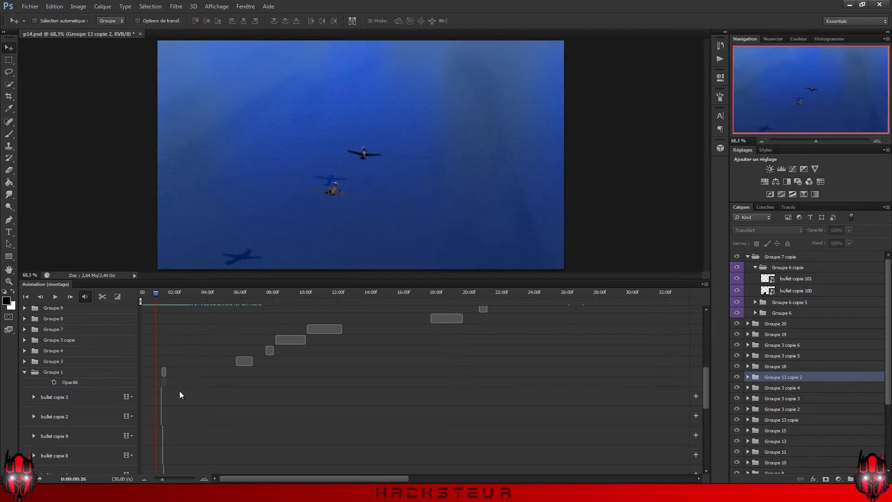
# - Zoom the timeline in to individual frames and move the playhead ahead to 1:06
pyautogui.scroll(-1, 180, 392)
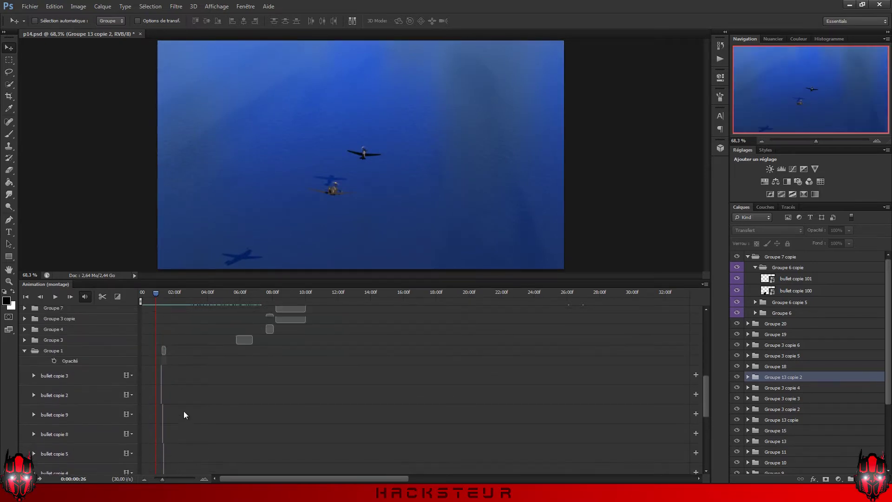
pyautogui.scroll(1, 184, 413)
pyautogui.moveTo(162, 479); pyautogui.dragTo(178, 474)
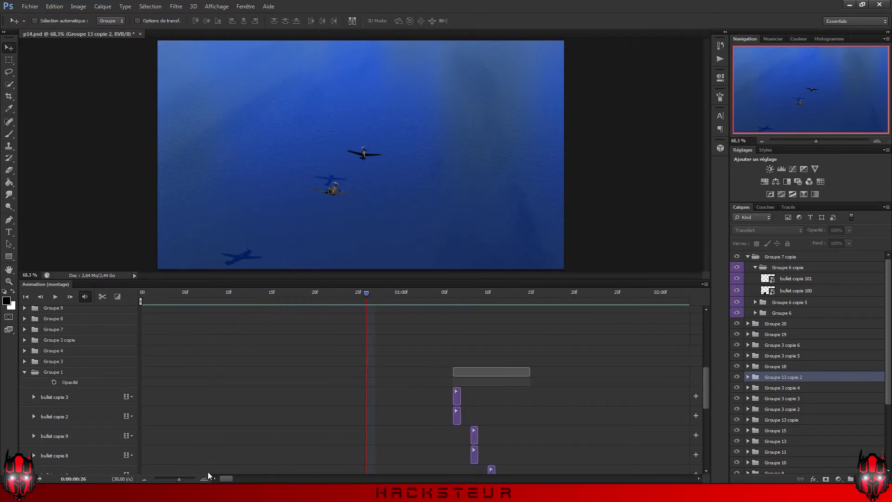
pyautogui.moveTo(227, 479); pyautogui.dragTo(234, 481)
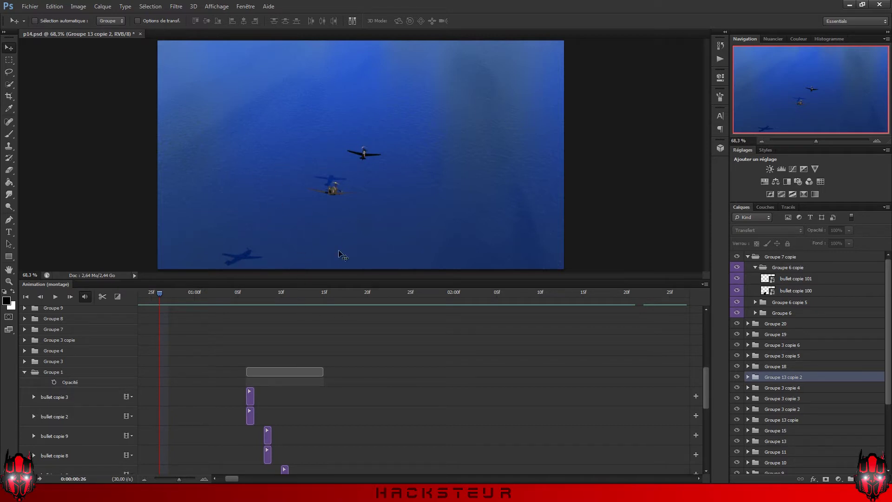
pyautogui.moveTo(162, 298); pyautogui.dragTo(246, 297)
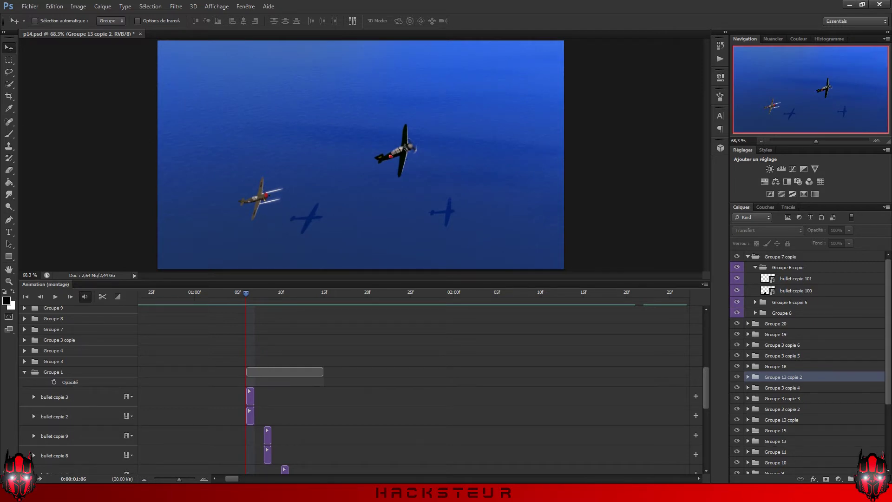
# - Zoom in and out on bullet.png in Windows Photo Viewer, then close the viewer
pyautogui.scroll(1, 595, 261)
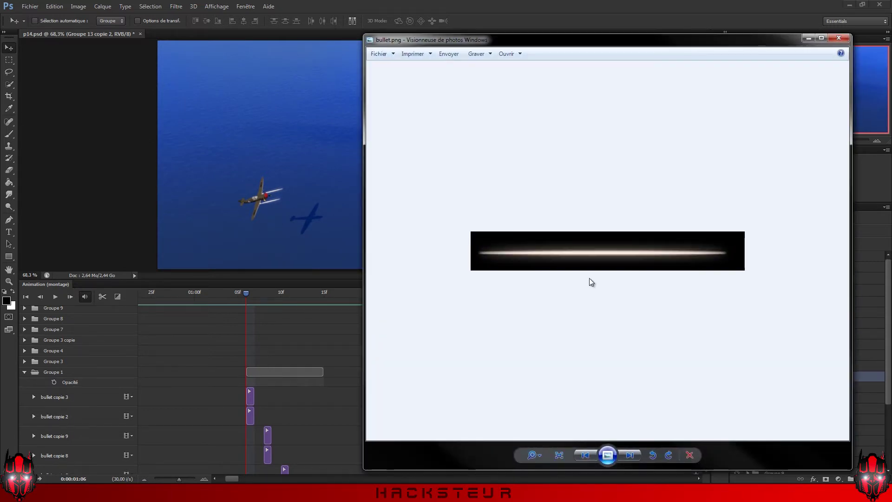
pyautogui.scroll(-1, 589, 281)
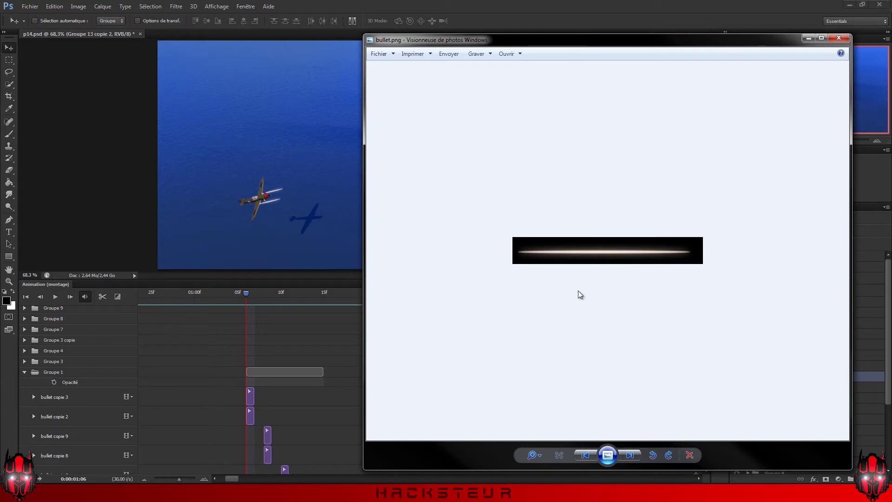
pyautogui.scroll(3, 578, 285)
pyautogui.scroll(-2, 509, 268)
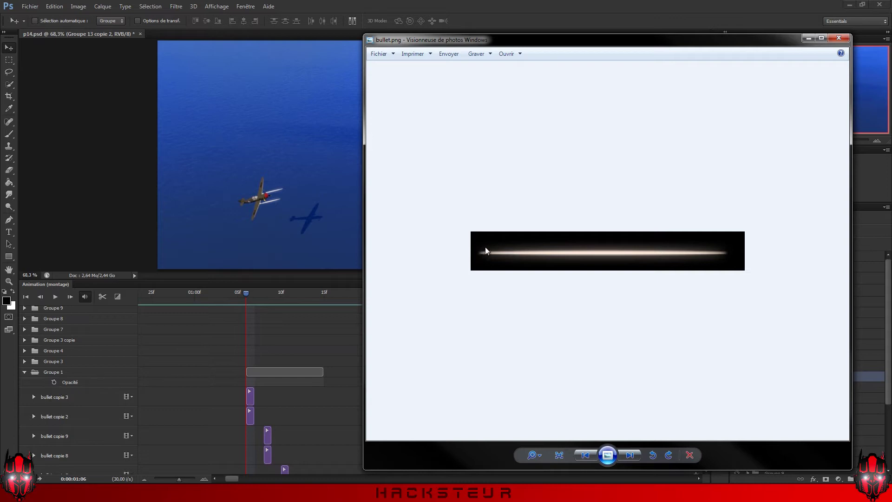
pyautogui.click(838, 38)
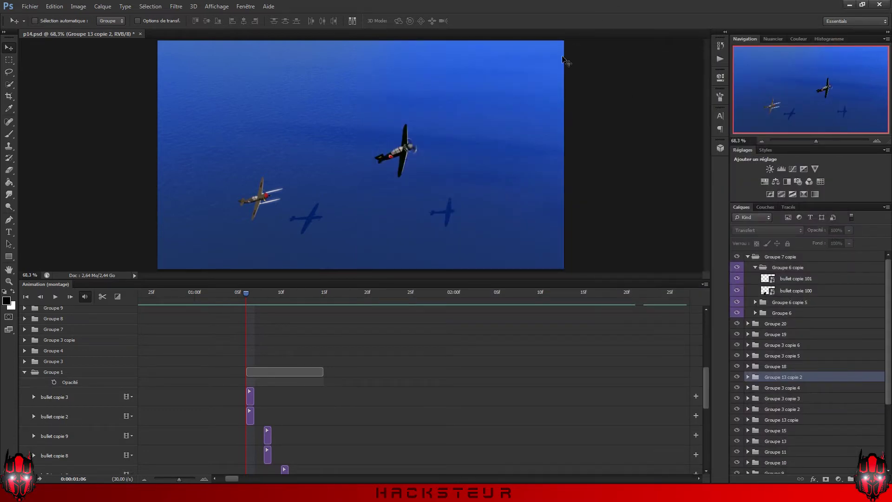
# - Zoom the p14.psd canvas in and out ahead of placing bullet.png
pyautogui.scroll(3, 244, 201)
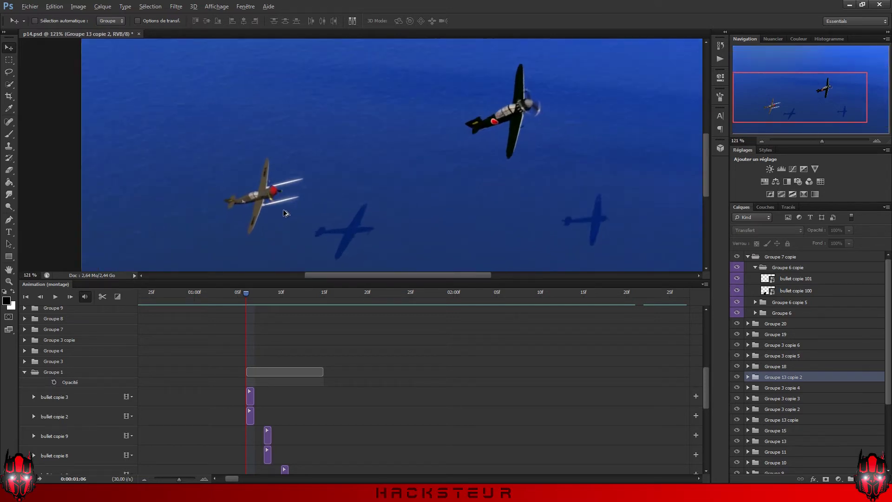
pyautogui.scroll(-2, 286, 212)
pyautogui.scroll(3, 287, 232)
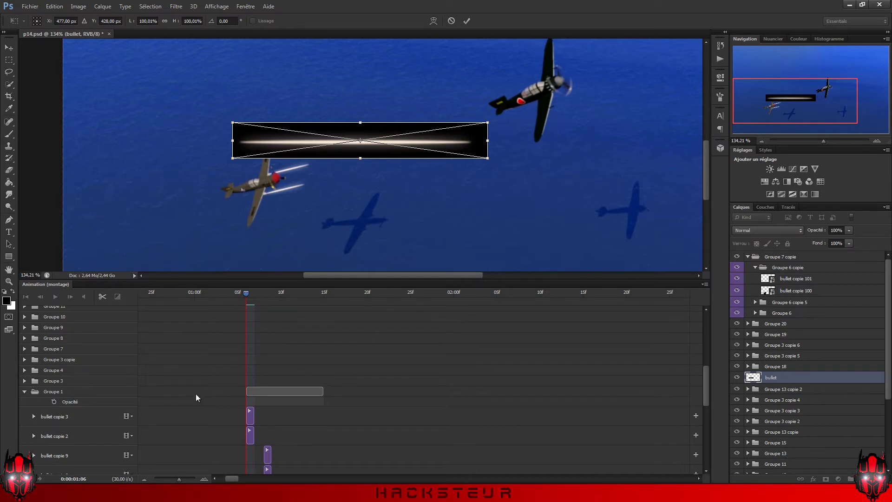
# - Commit the placed bullet layer and set its blend mode to Superposition (Overlay)
pyautogui.scroll(-3, 433, 216)
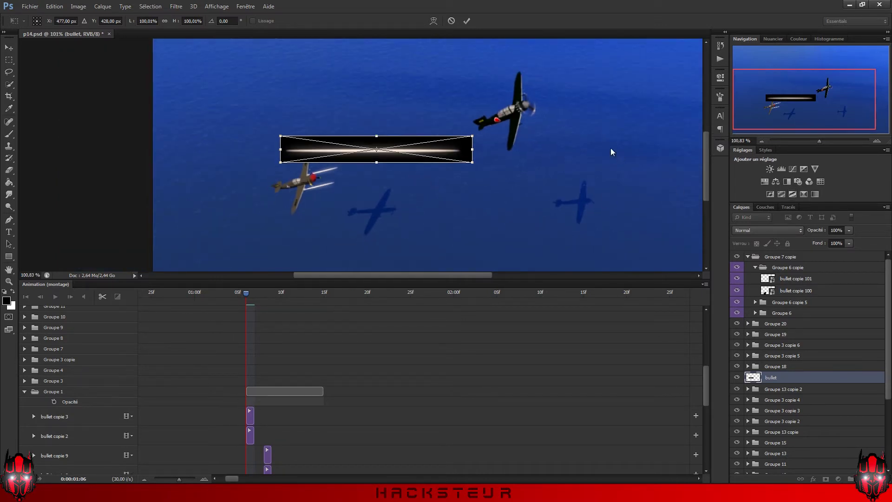
pyautogui.hotkey('alt', 'space')
pyautogui.press('Escape')
pyautogui.press('Return')
pyautogui.click(773, 230)
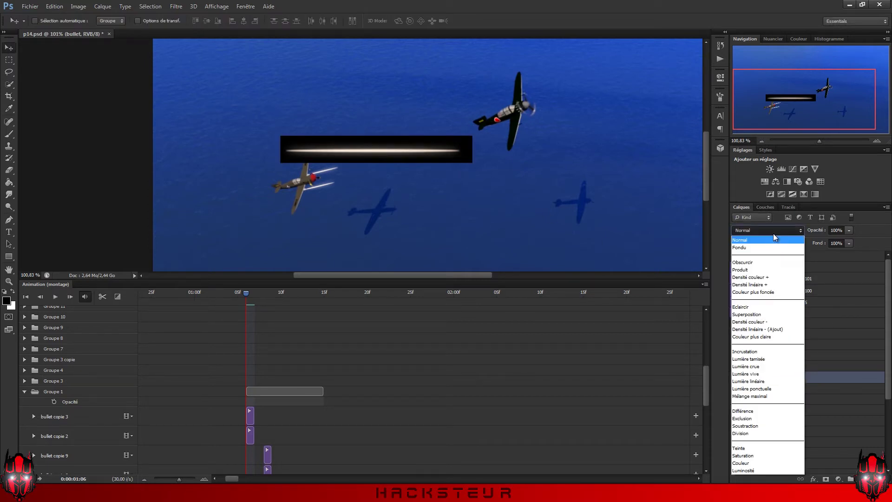
pyautogui.click(747, 314)
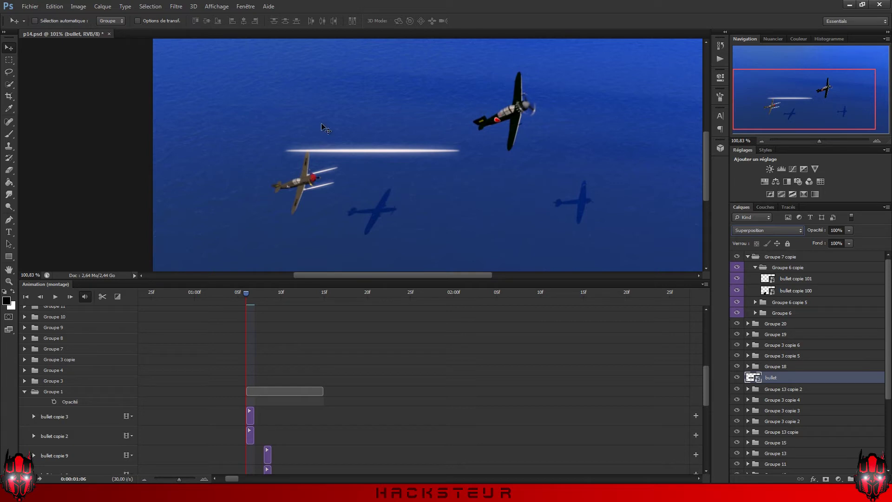
pyautogui.hotkey('ctrl', 't')
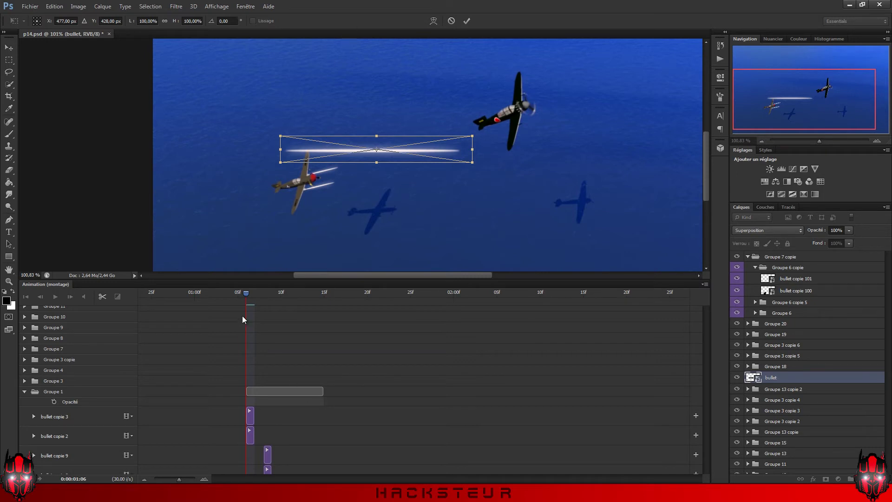
# - Skew the bullet's top edge inward using Inclinaison
pyautogui.rightClick(442, 150)
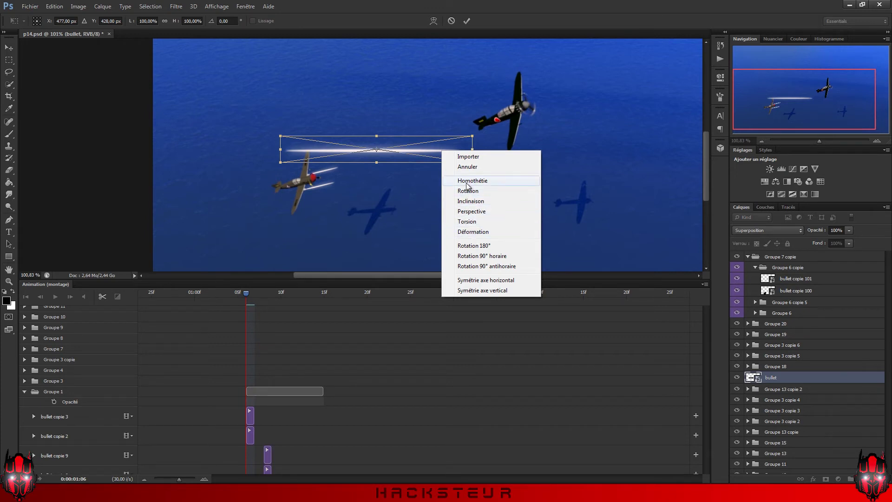
pyautogui.click(474, 201)
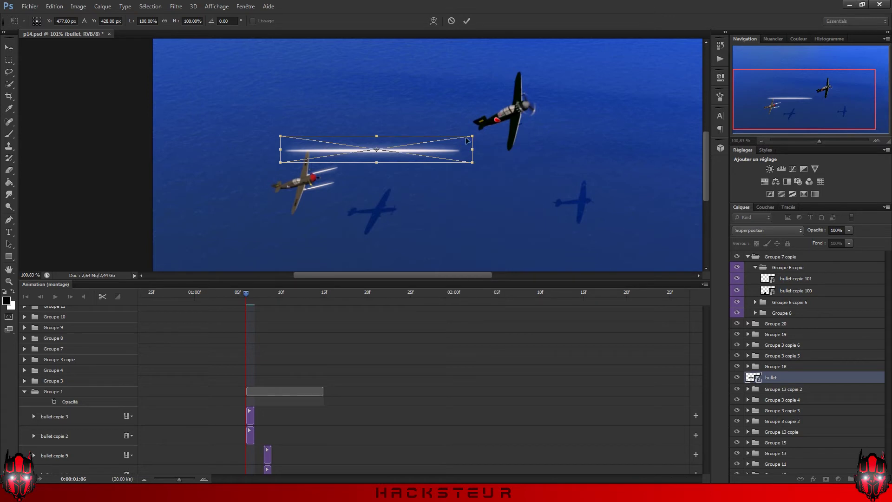
pyautogui.moveTo(472, 136); pyautogui.dragTo(388, 136)
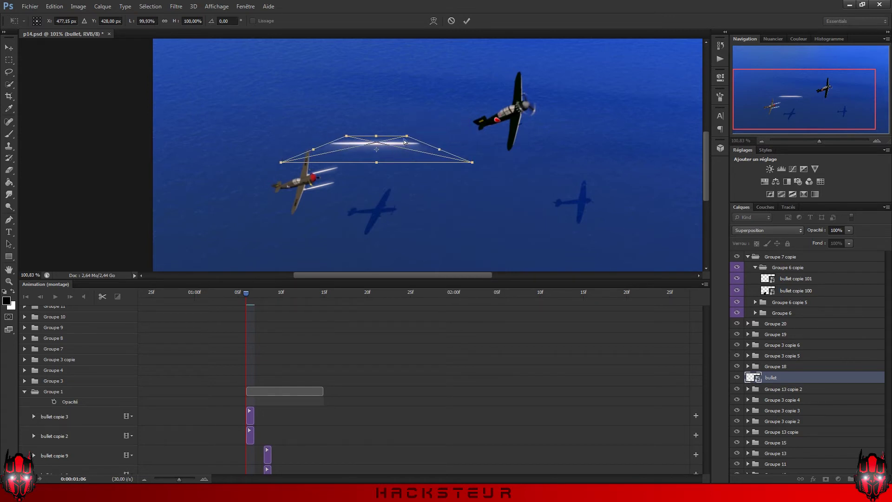
pyautogui.press('Return')
# - Reselect the bullet layer and use Torsion to taper the streak
pyautogui.rightClick(363, 146)
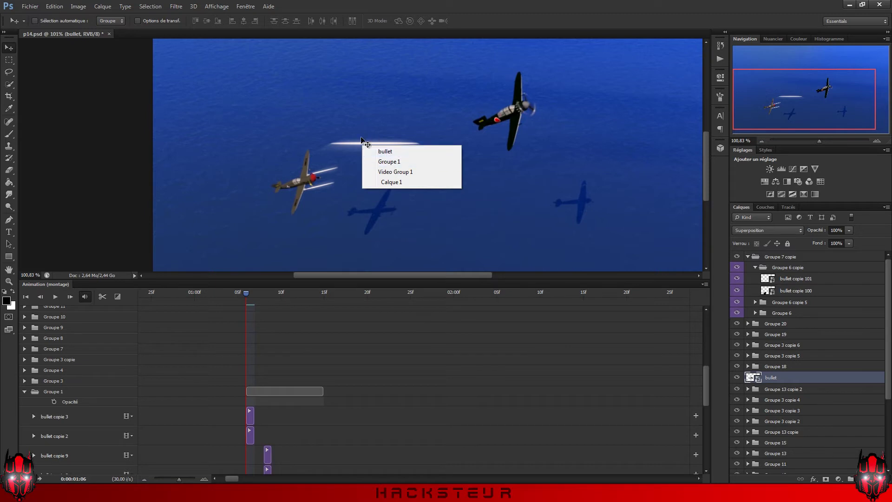
pyautogui.click(367, 151)
pyautogui.hotkey('ctrl', 't')
pyautogui.rightClick(374, 150)
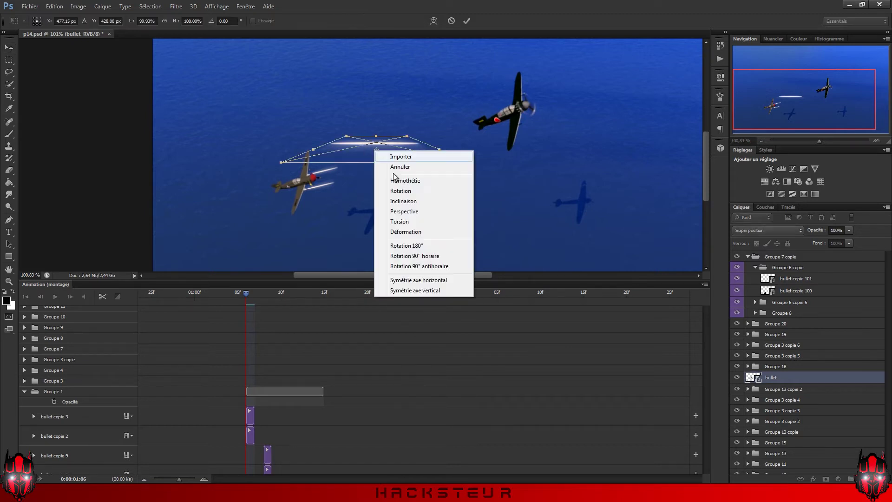
pyautogui.click(409, 222)
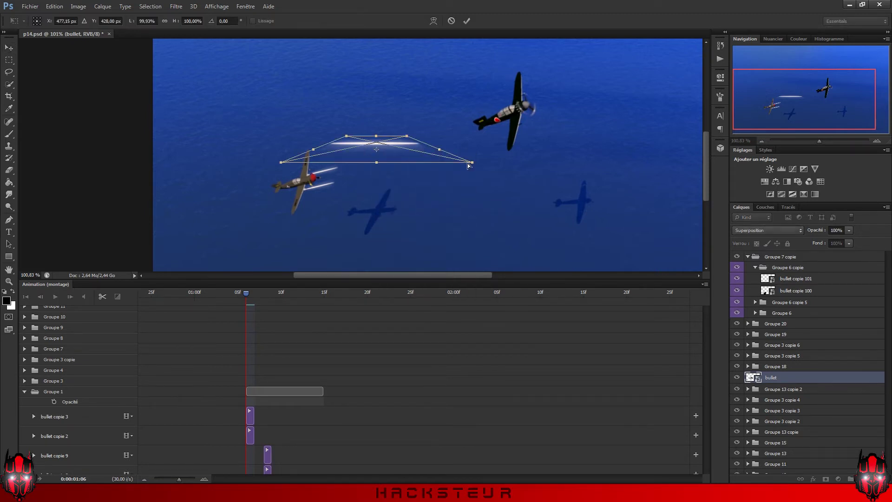
pyautogui.moveTo(472, 162)
pyautogui.mouseDown()
pyautogui.moveTo(467, 134)
pyautogui.moveTo(483, 146)
pyautogui.mouseUp()
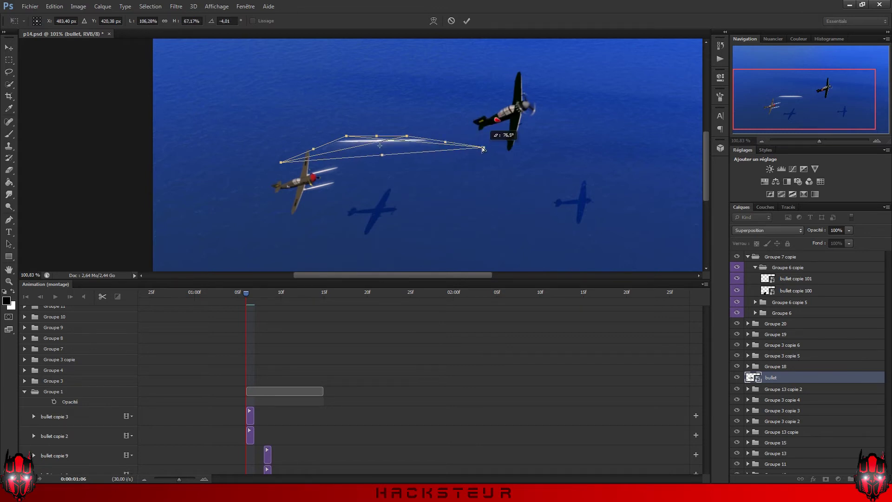
pyautogui.moveTo(281, 163); pyautogui.dragTo(357, 158)
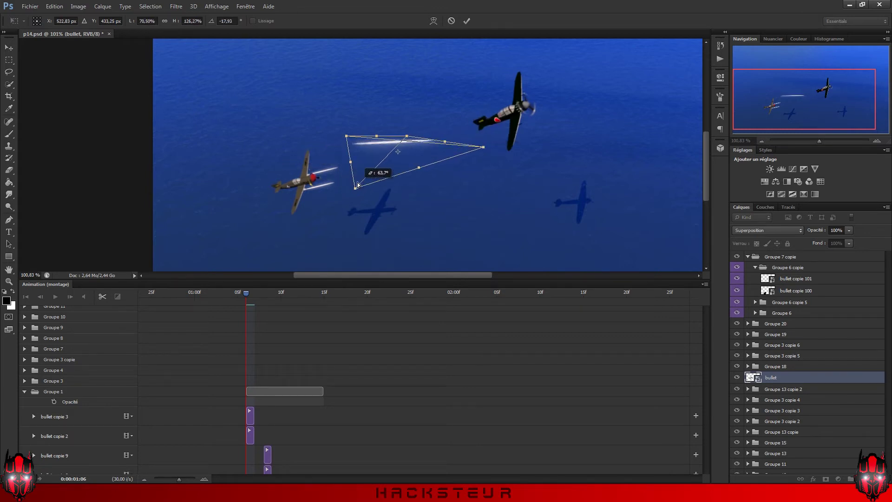
pyautogui.press('Return')
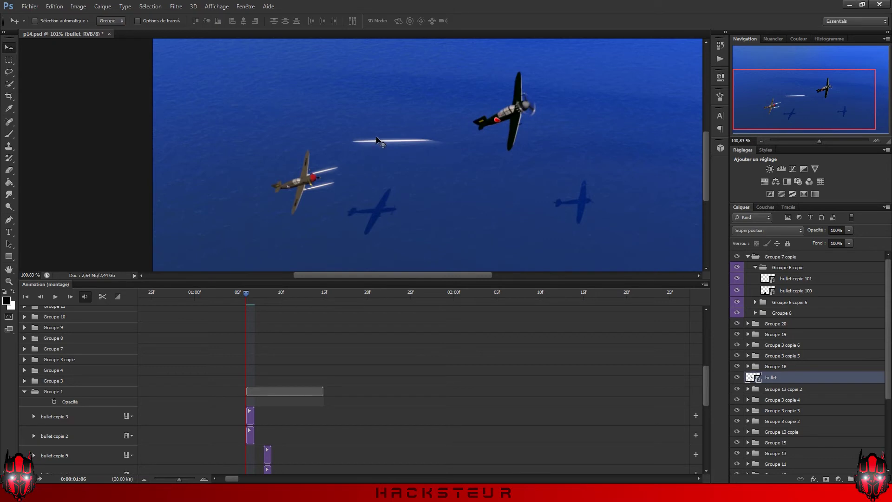
# - Shrink the bullet with Homothétie and rotate it to align with the left plane's guns
pyautogui.hotkey('ctrl', 't')
pyautogui.rightClick(377, 141)
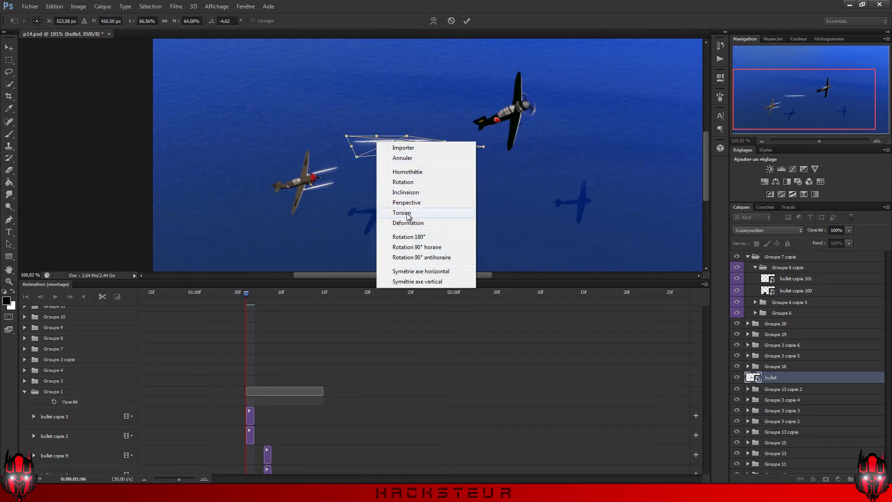
pyautogui.click(406, 173)
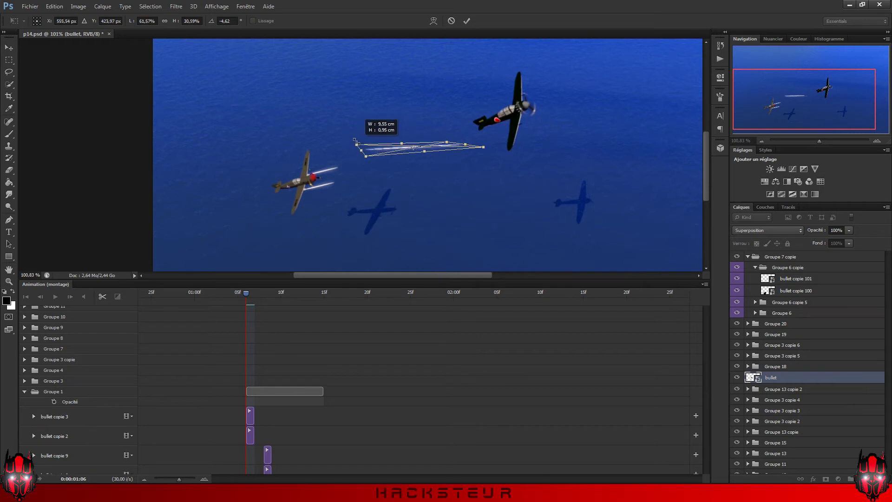
pyautogui.moveTo(348, 136)
pyautogui.mouseDown()
pyautogui.moveTo(367, 147)
pyautogui.moveTo(400, 145)
pyautogui.moveTo(339, 190)
pyautogui.mouseUp()
pyautogui.press('Return')
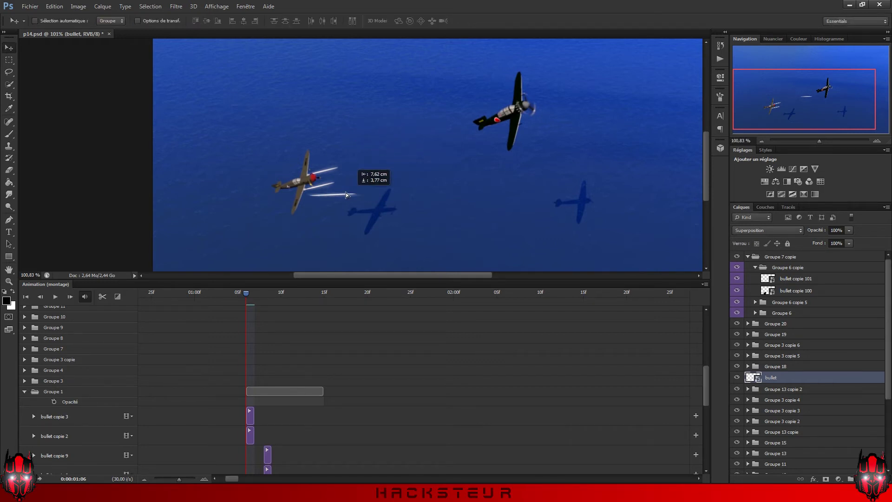
pyautogui.hotkey('ctrl', 't')
pyautogui.moveTo(403, 215); pyautogui.dragTo(412, 193)
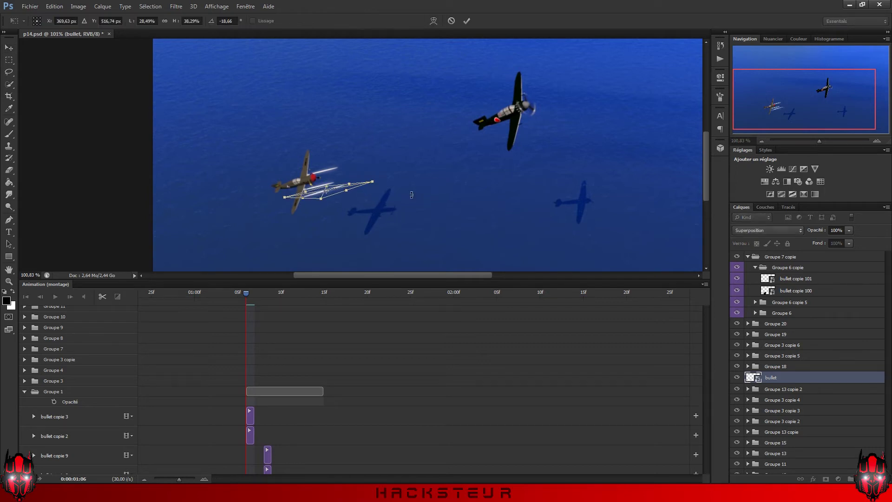
pyautogui.press('Return')
pyautogui.scroll(3, 353, 193)
pyautogui.scroll(2, 353, 193)
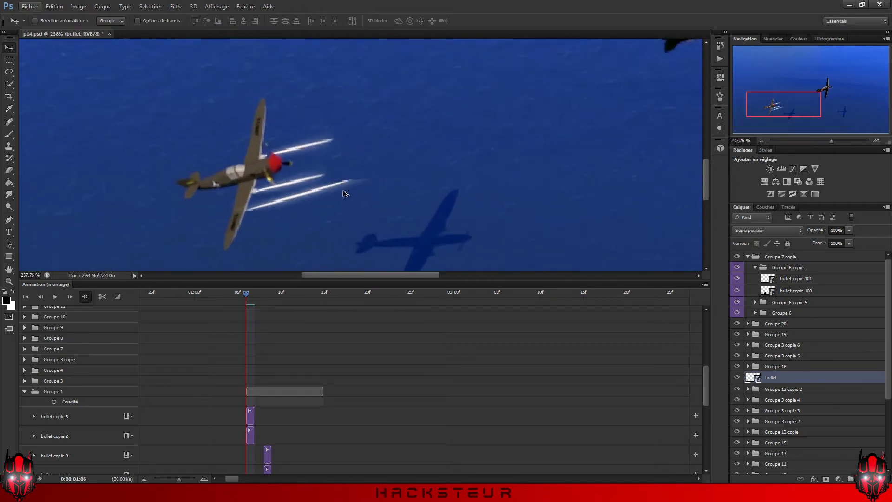
pyautogui.rightClick(762, 377)
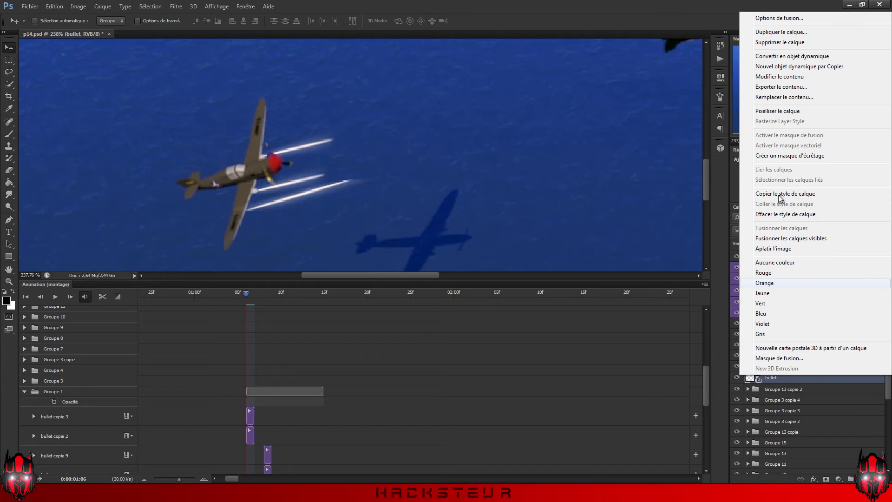
pyautogui.click(777, 124)
pyautogui.press('e')
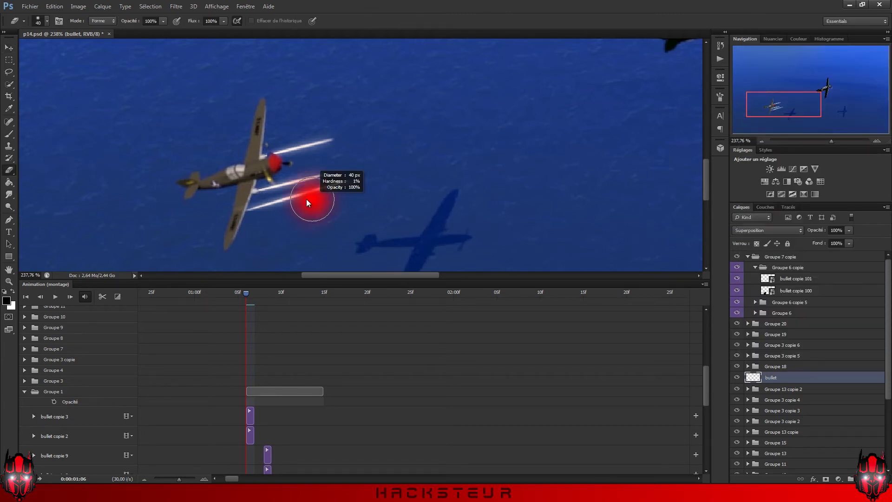
pyautogui.moveTo(297, 196); pyautogui.dragTo(290, 196)
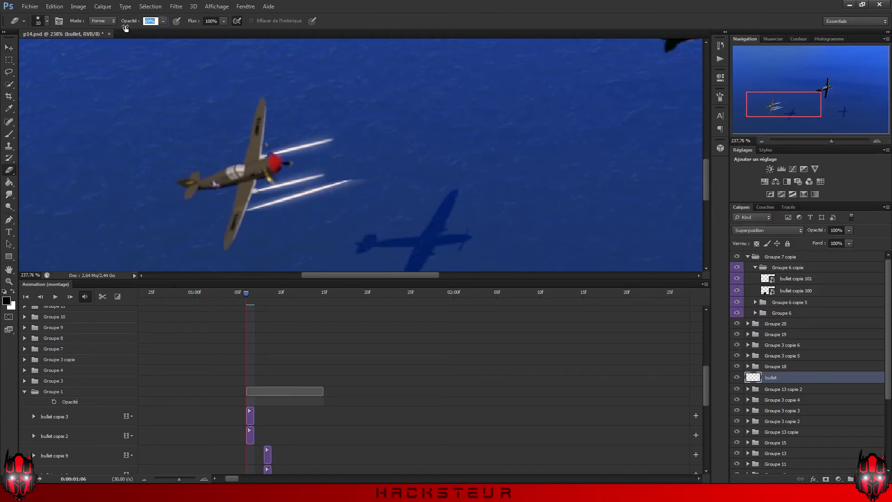
pyautogui.moveTo(125, 28); pyautogui.dragTo(122, 27)
pyautogui.moveTo(358, 190); pyautogui.dragTo(327, 188)
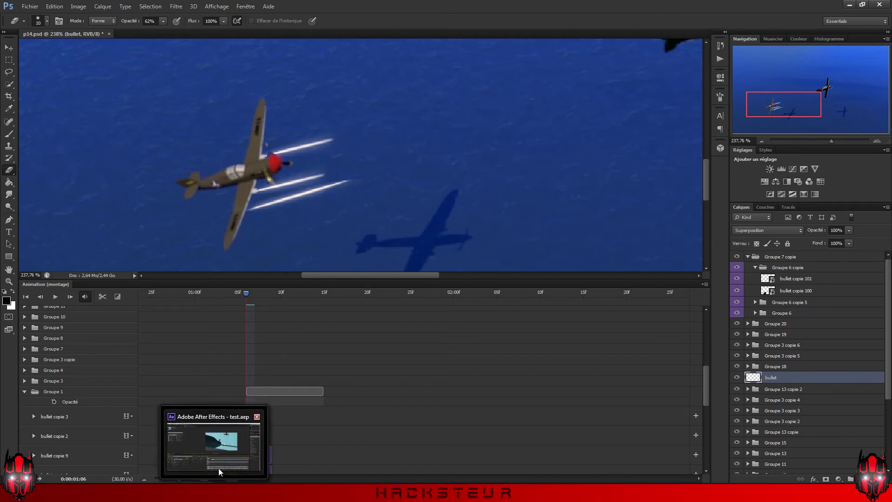
pyautogui.click(227, 472)
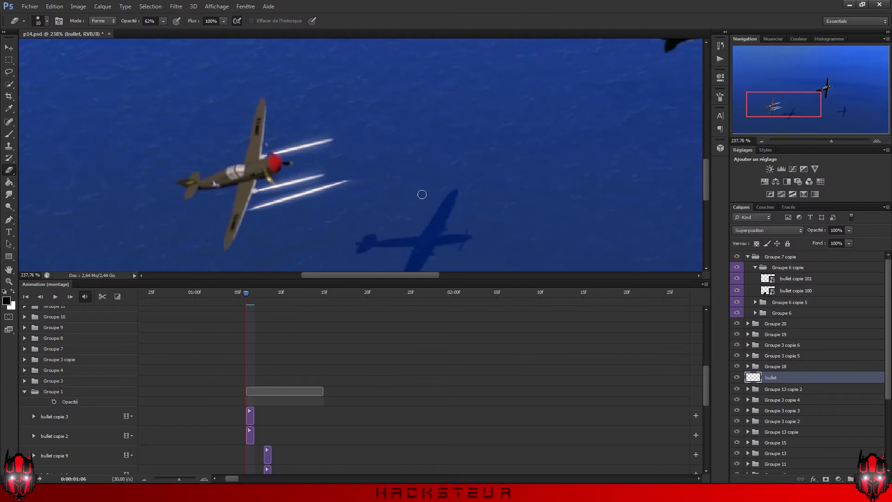
pyautogui.press('space')
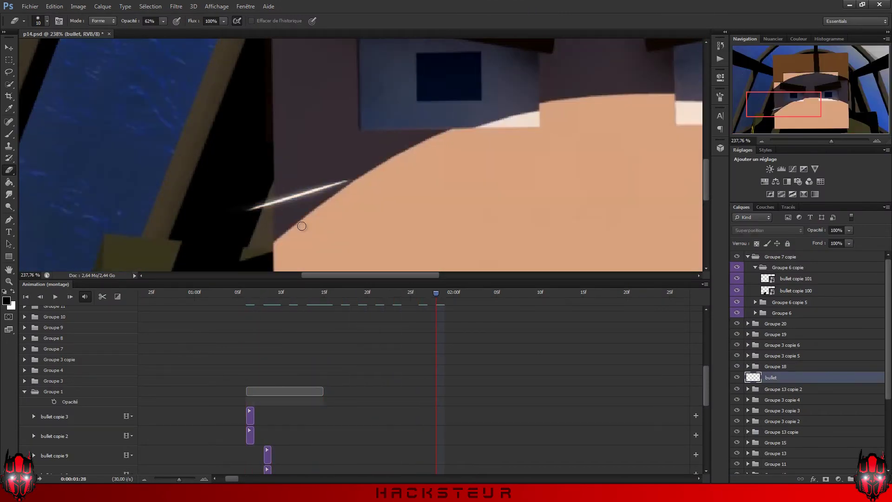
pyautogui.click(239, 322)
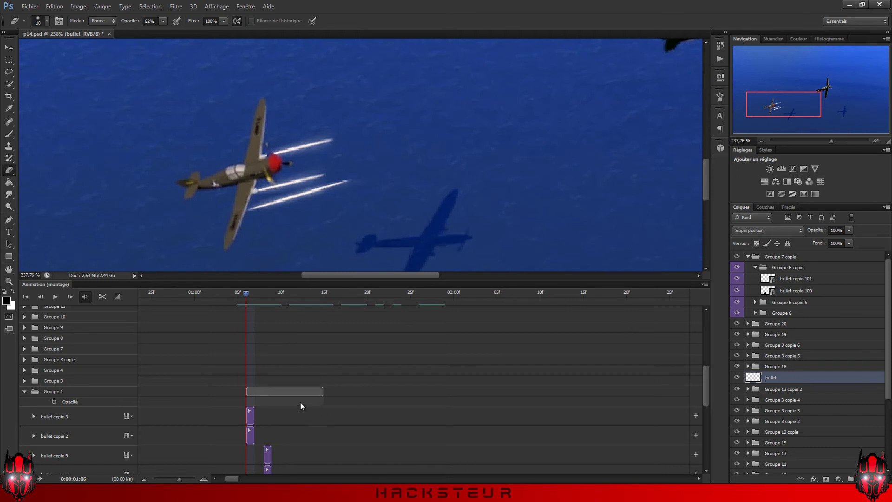
# - Expand Groupe 1 and move the bullet layer inside it
pyautogui.scroll(-1, 204, 374)
pyautogui.scroll(2, 204, 373)
pyautogui.press('alt')
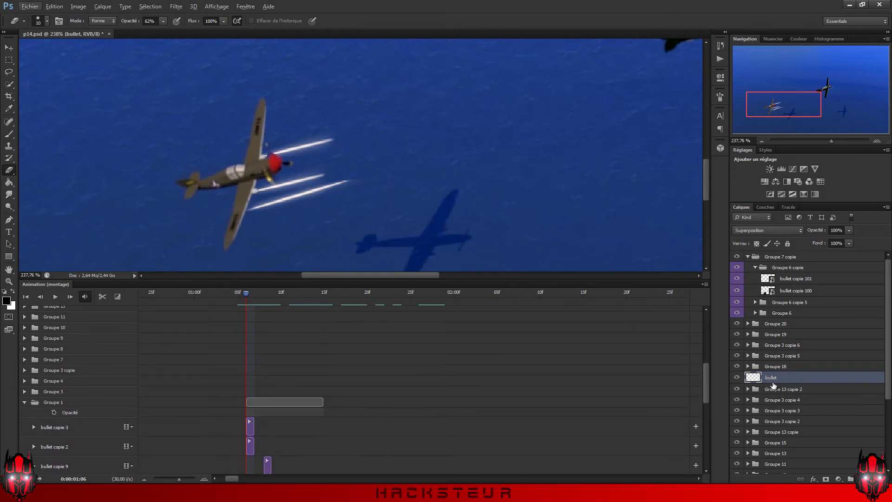
pyautogui.scroll(-2, 772, 384)
pyautogui.scroll(-3, 773, 385)
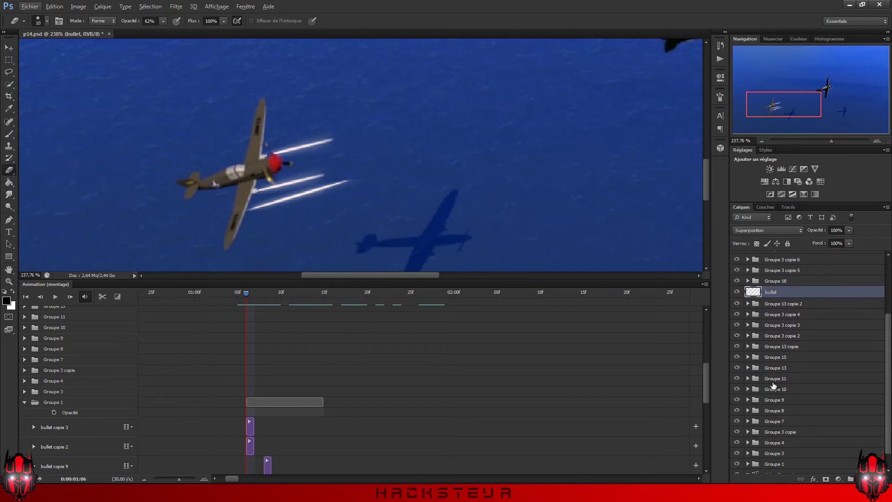
pyautogui.scroll(-1, 743, 394)
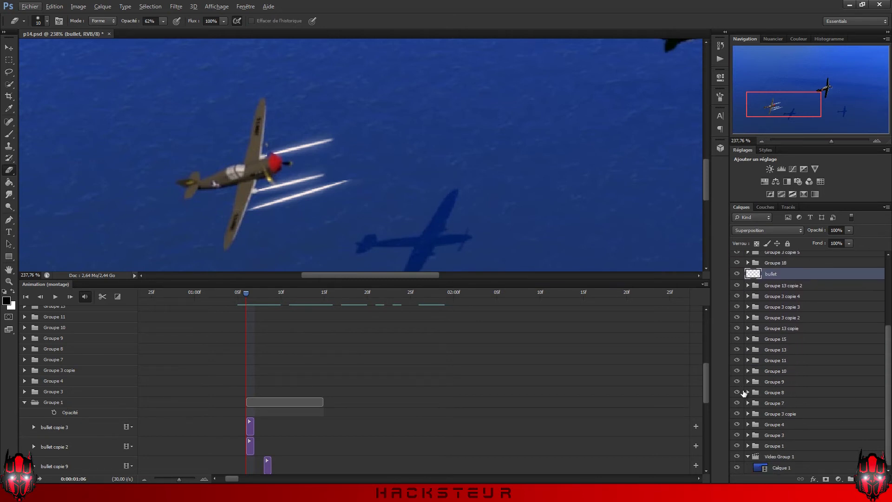
pyautogui.moveTo(772, 435); pyautogui.dragTo(773, 449)
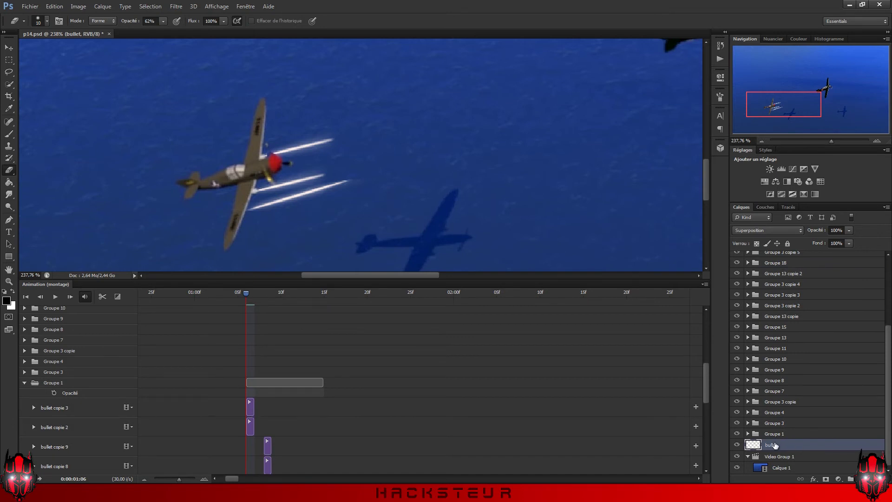
pyautogui.click(748, 433)
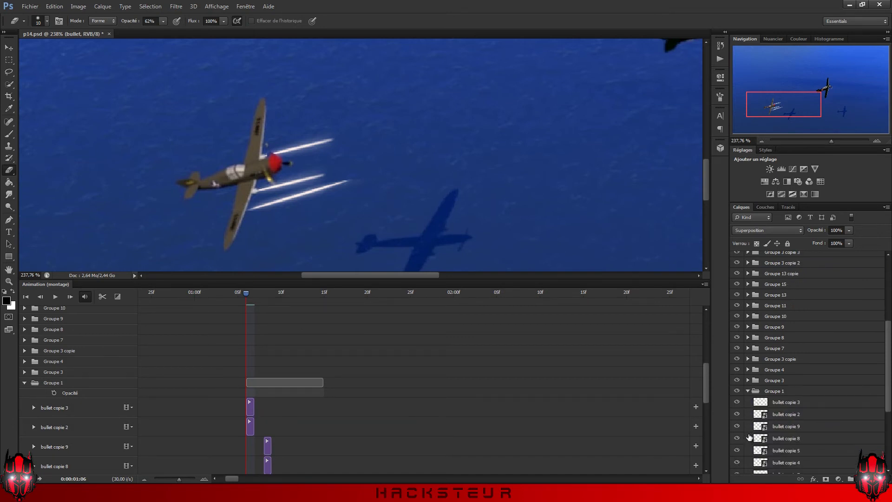
pyautogui.moveTo(769, 444); pyautogui.dragTo(774, 272)
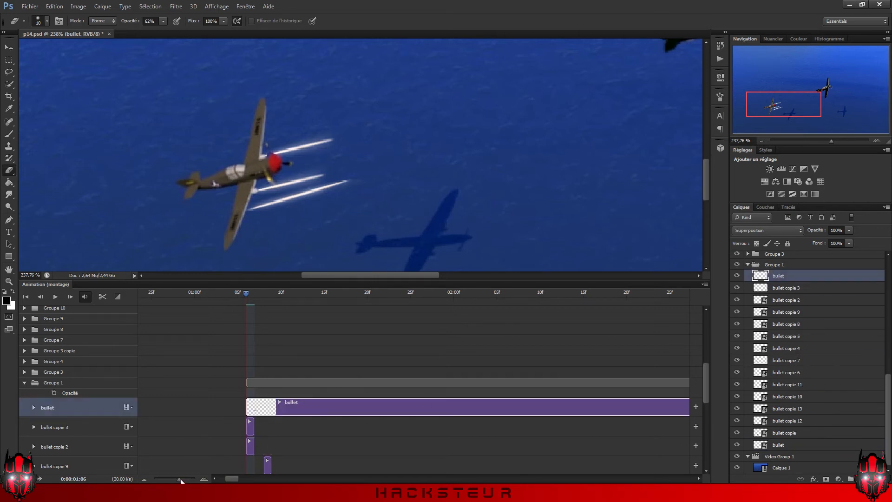
# - Trim the bullet clip to a brief flash and delay it to start at 01:08
pyautogui.moveTo(179, 479); pyautogui.dragTo(164, 480)
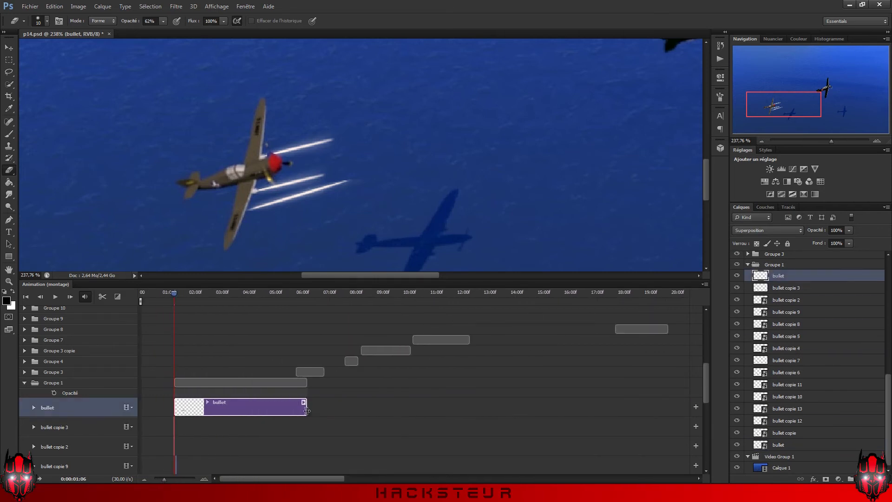
pyautogui.moveTo(307, 412); pyautogui.dragTo(174, 412)
pyautogui.moveTo(165, 479); pyautogui.dragTo(181, 479)
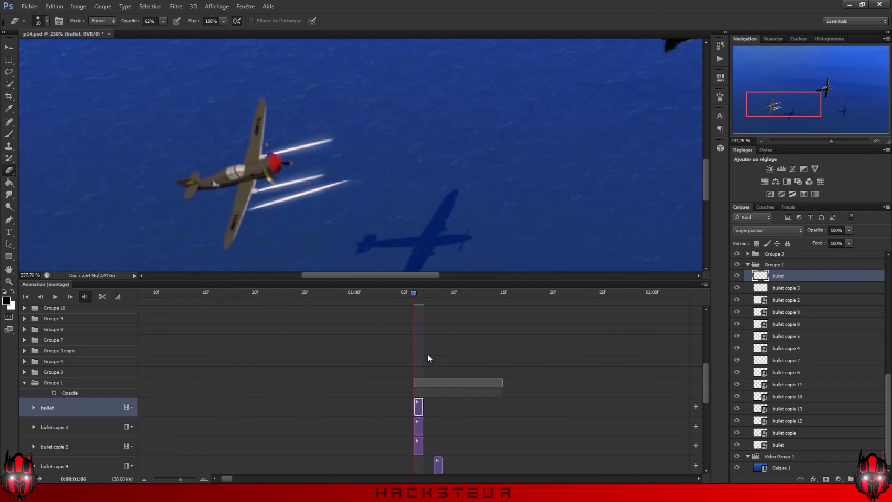
pyautogui.moveTo(418, 407); pyautogui.dragTo(439, 407)
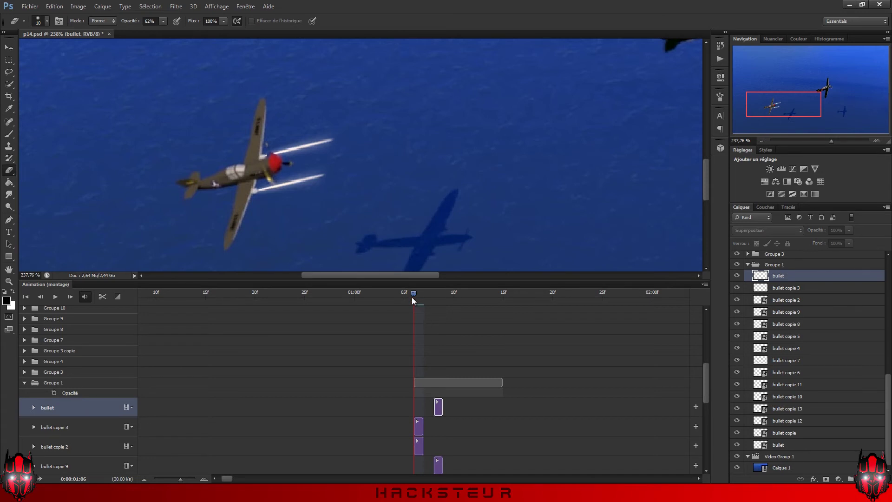
pyautogui.moveTo(412, 293); pyautogui.dragTo(431, 293)
pyautogui.scroll(-3, 366, 363)
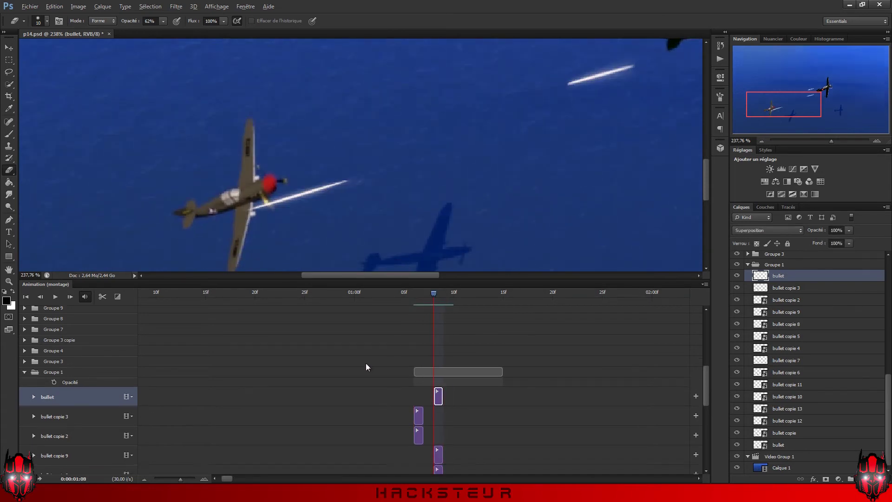
pyautogui.scroll(-3, 356, 197)
pyautogui.scroll(-3, 356, 198)
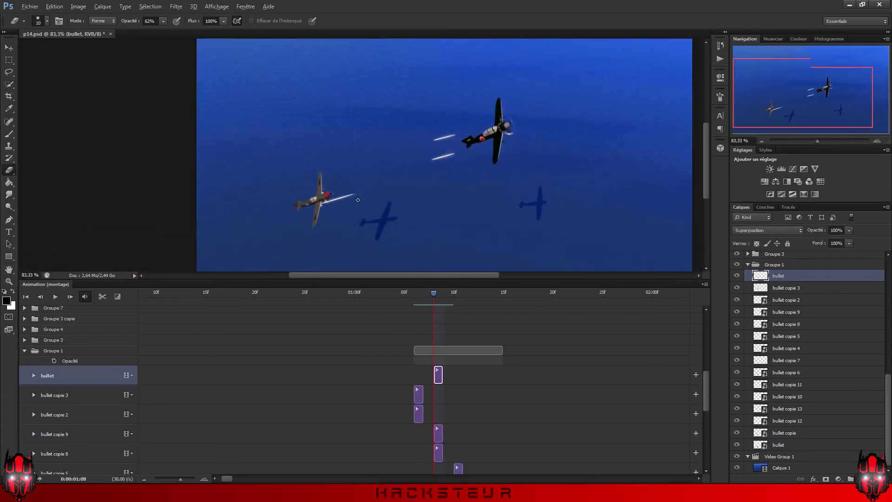
pyautogui.press('space')
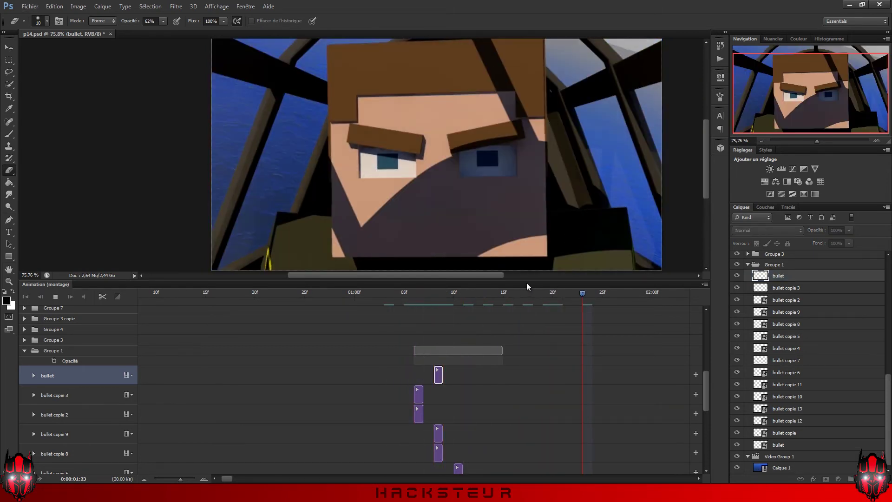
pyautogui.press('space')
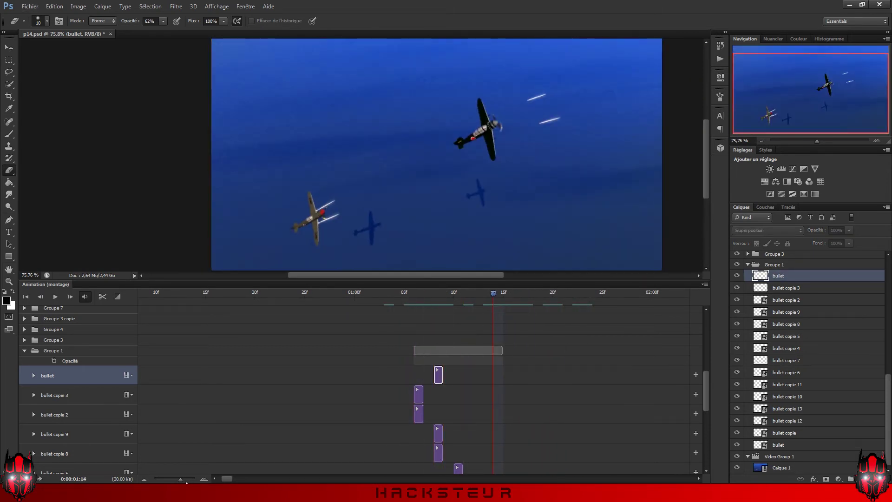
pyautogui.moveTo(180, 479); pyautogui.dragTo(161, 480)
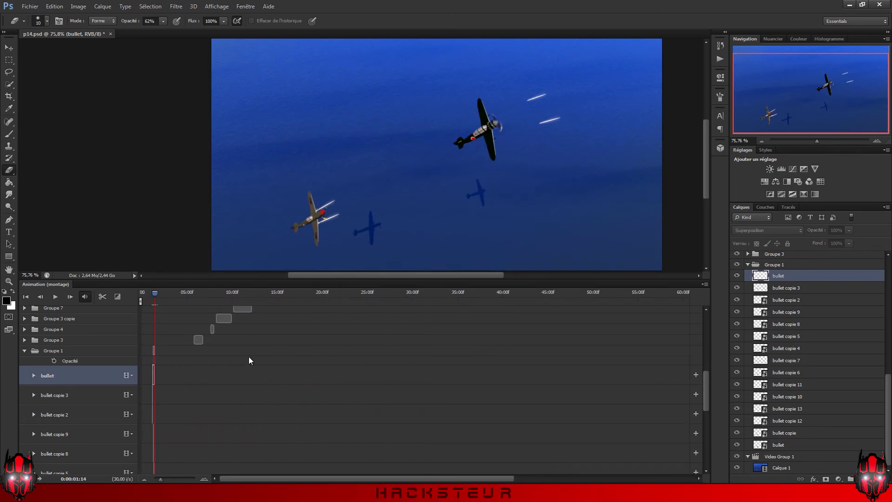
pyautogui.scroll(3, 248, 361)
pyautogui.scroll(5, 313, 391)
pyautogui.scroll(5, 519, 381)
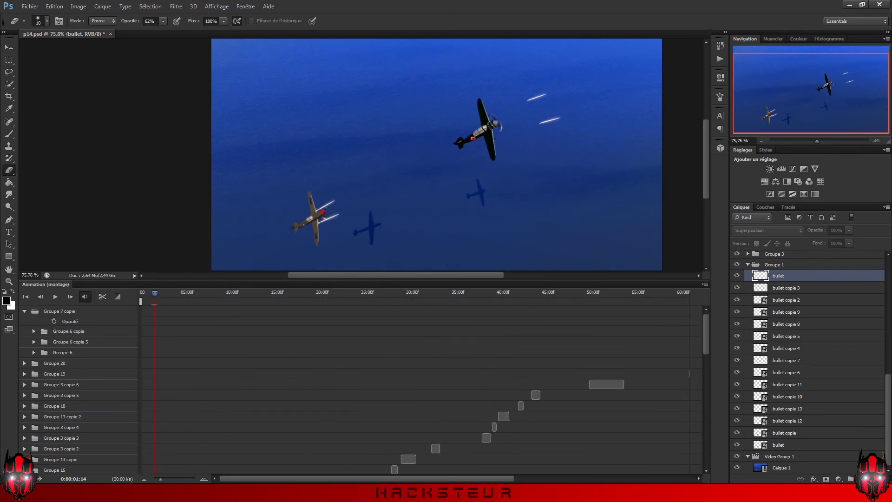
pyautogui.moveTo(464, 479); pyautogui.dragTo(527, 479)
pyautogui.moveTo(452, 298)
pyautogui.mouseDown()
pyautogui.moveTo(404, 300)
pyautogui.moveTo(440, 299)
pyautogui.mouseUp()
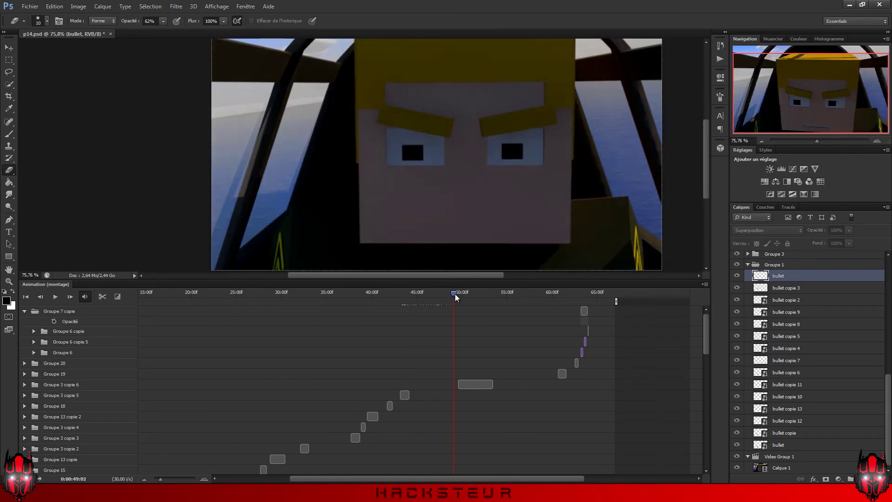
pyautogui.moveTo(440, 297)
pyautogui.mouseDown()
pyautogui.moveTo(240, 304)
pyautogui.moveTo(253, 303)
pyautogui.mouseUp()
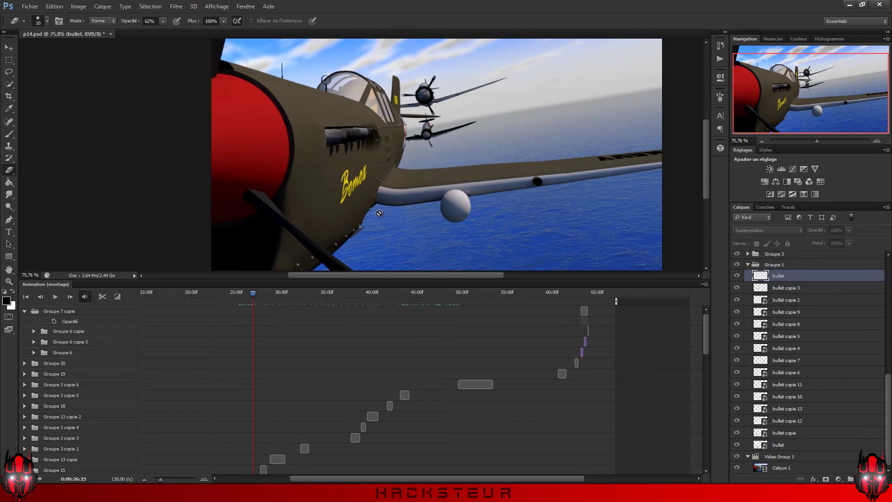
pyautogui.press('v')
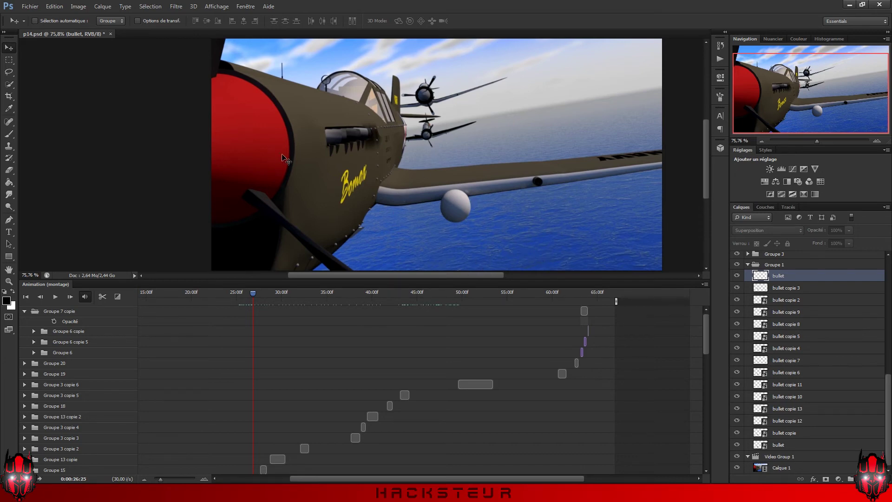
pyautogui.moveTo(254, 293); pyautogui.dragTo(358, 277)
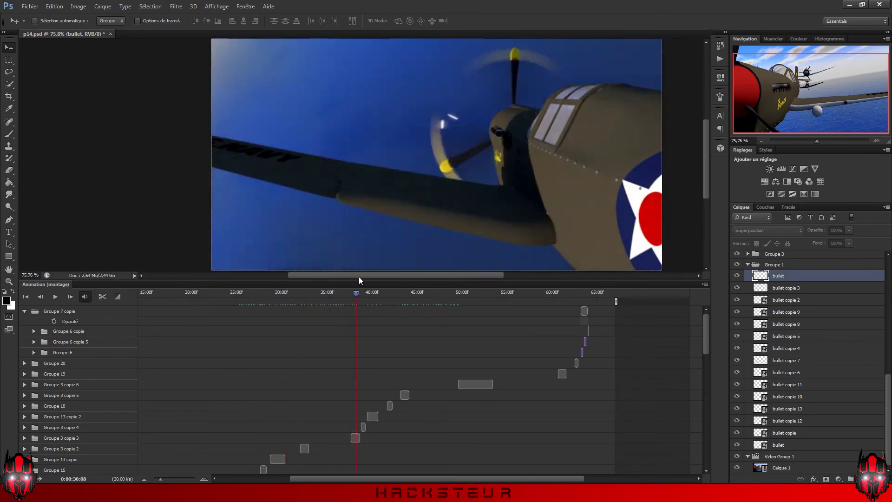
pyautogui.moveTo(358, 277)
pyautogui.mouseDown()
pyautogui.moveTo(311, 285)
pyautogui.moveTo(354, 274)
pyautogui.moveTo(380, 280)
pyautogui.moveTo(334, 283)
pyautogui.mouseUp()
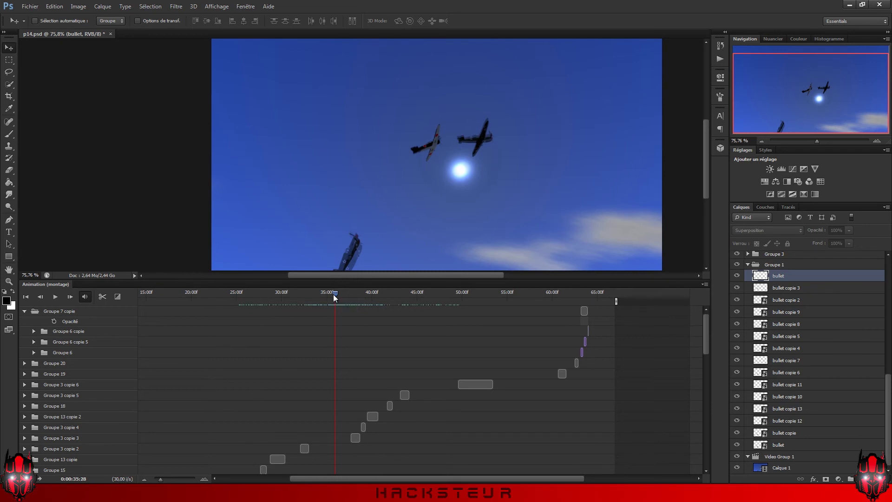
pyautogui.moveTo(333, 294)
pyautogui.mouseDown()
pyautogui.moveTo(556, 301)
pyautogui.moveTo(535, 298)
pyautogui.mouseUp()
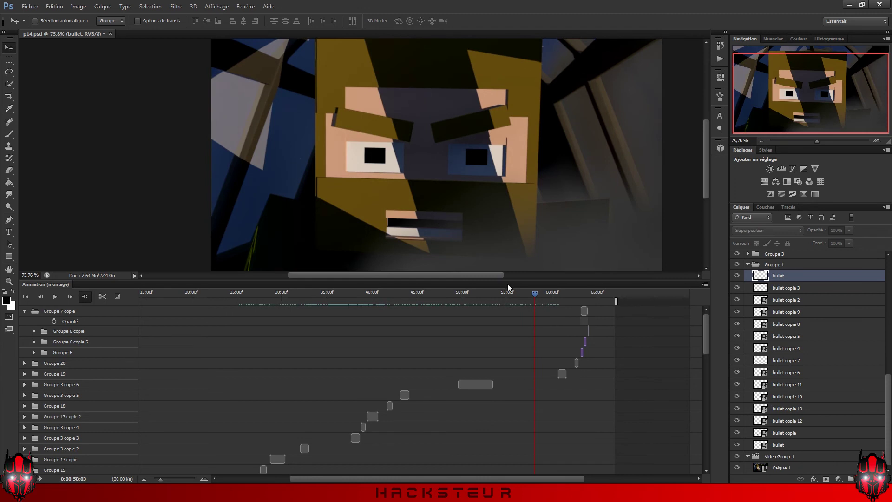
pyautogui.moveTo(533, 297)
pyautogui.mouseDown()
pyautogui.moveTo(565, 286)
pyautogui.moveTo(595, 305)
pyautogui.moveTo(582, 308)
pyautogui.moveTo(628, 312)
pyautogui.moveTo(409, 341)
pyautogui.moveTo(246, 343)
pyautogui.moveTo(282, 346)
pyautogui.mouseUp()
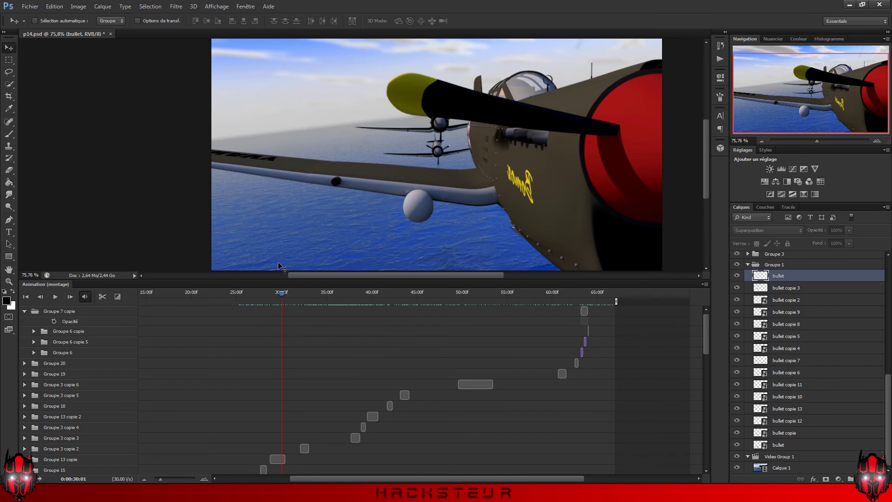
pyautogui.moveTo(281, 294); pyautogui.dragTo(313, 291)
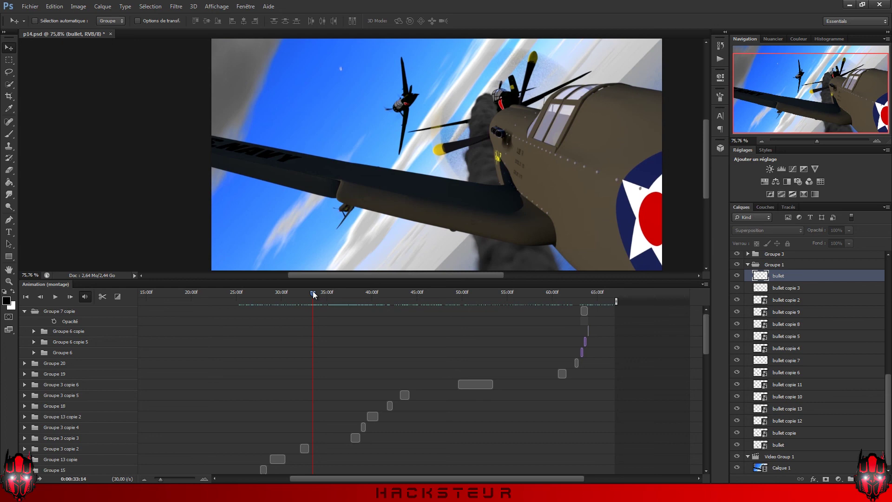
pyautogui.moveTo(313, 290); pyautogui.dragTo(369, 291)
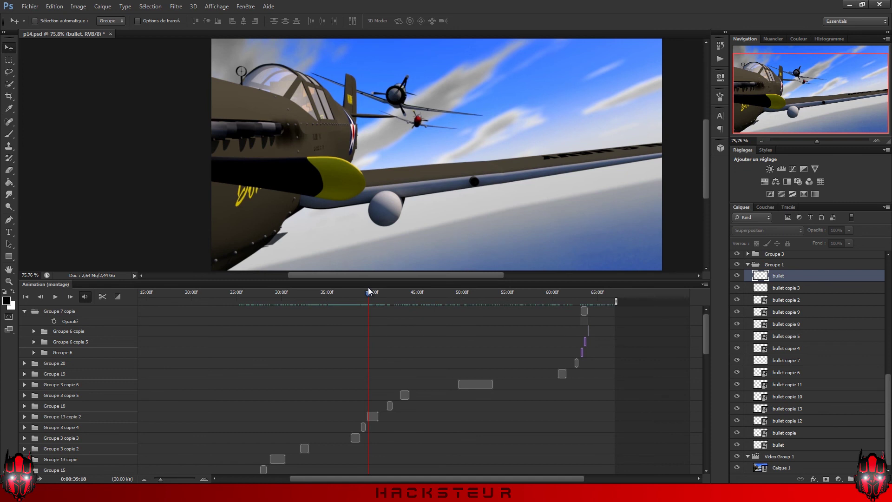
pyautogui.moveTo(364, 291); pyautogui.dragTo(502, 304)
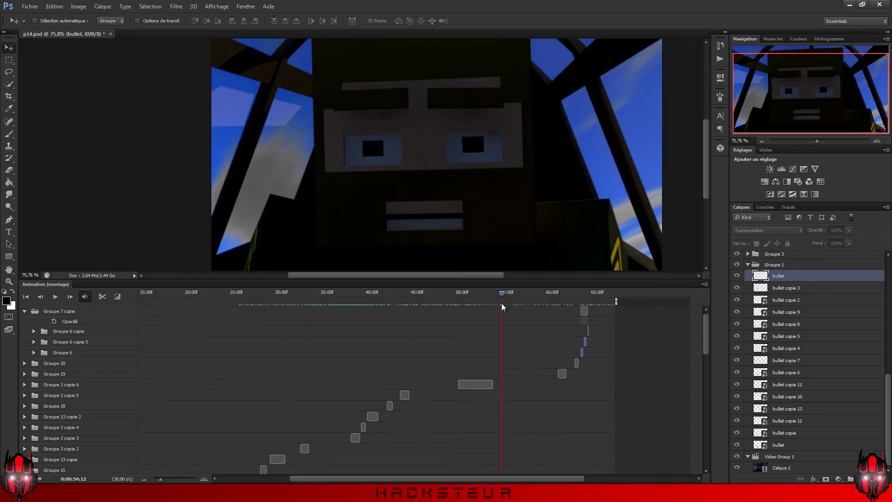